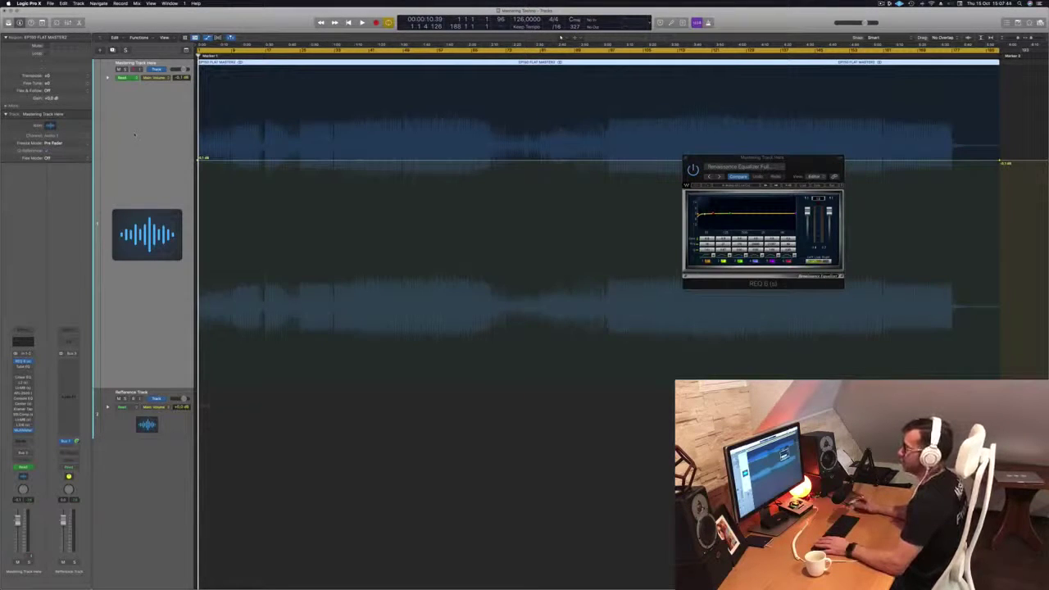
Play the mastering track from the start and from about bar 33, moving the REQ 6 window clear.
key(space)
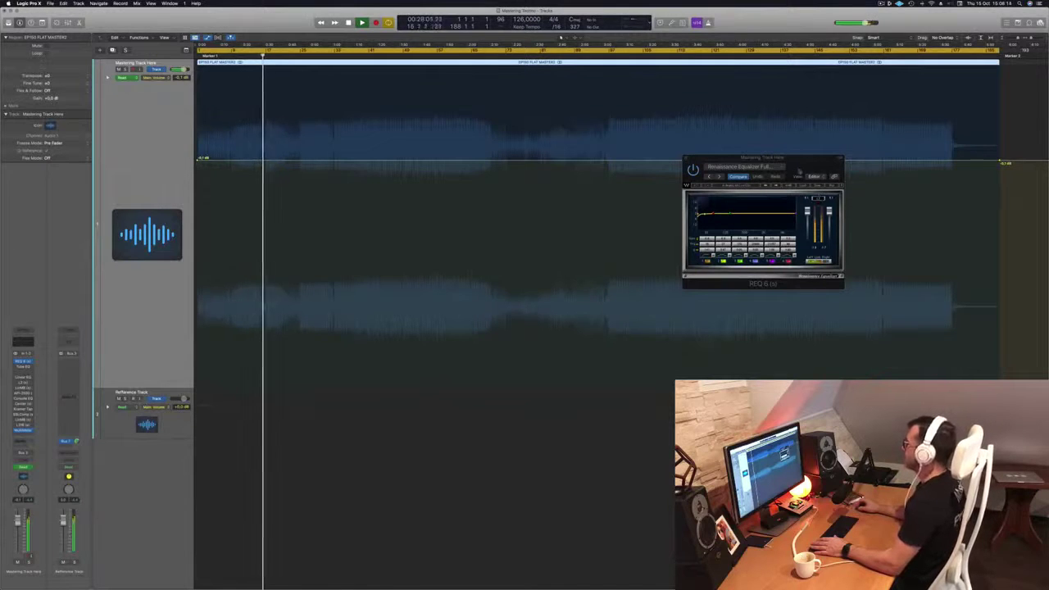
drag(809, 161, 701, 109)
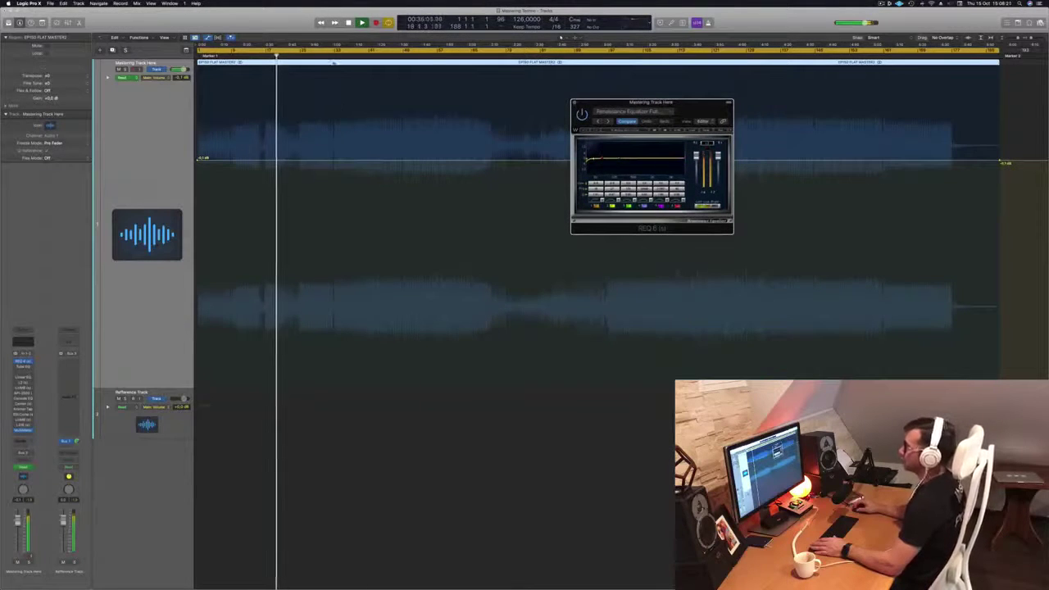
key(space)
double_click(333, 59)
drag(695, 110, 556, 263)
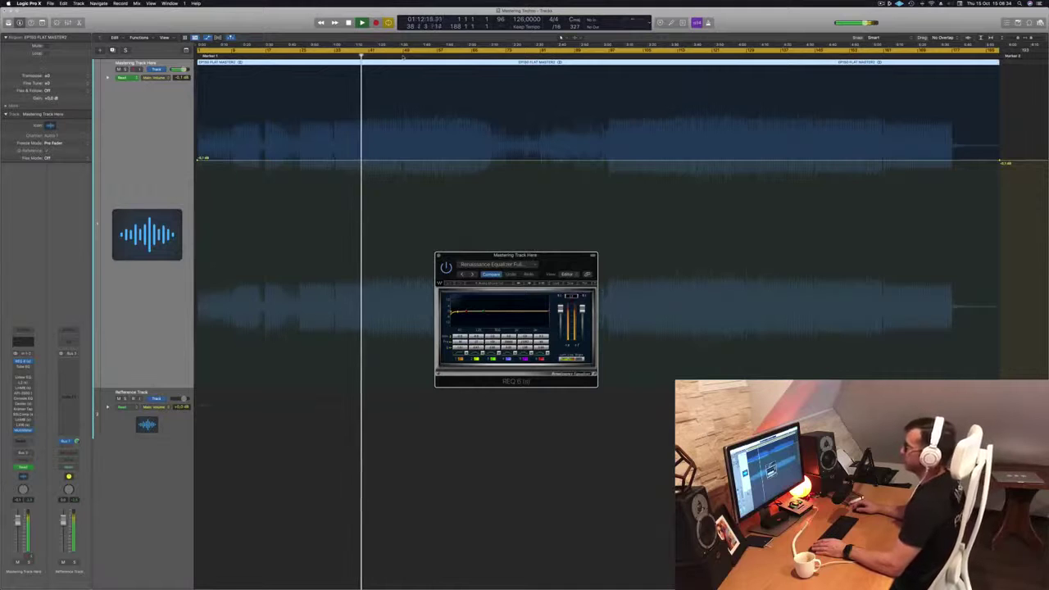
Audition the track through REQ 6 at several points between about bar 49 and bar 81.
click(402, 56)
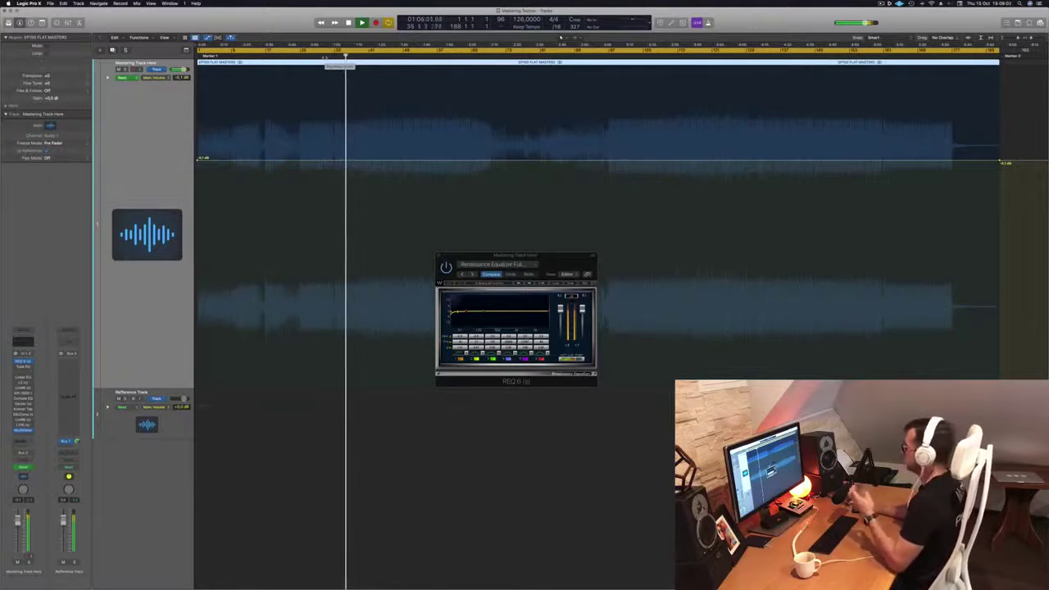
click(404, 56)
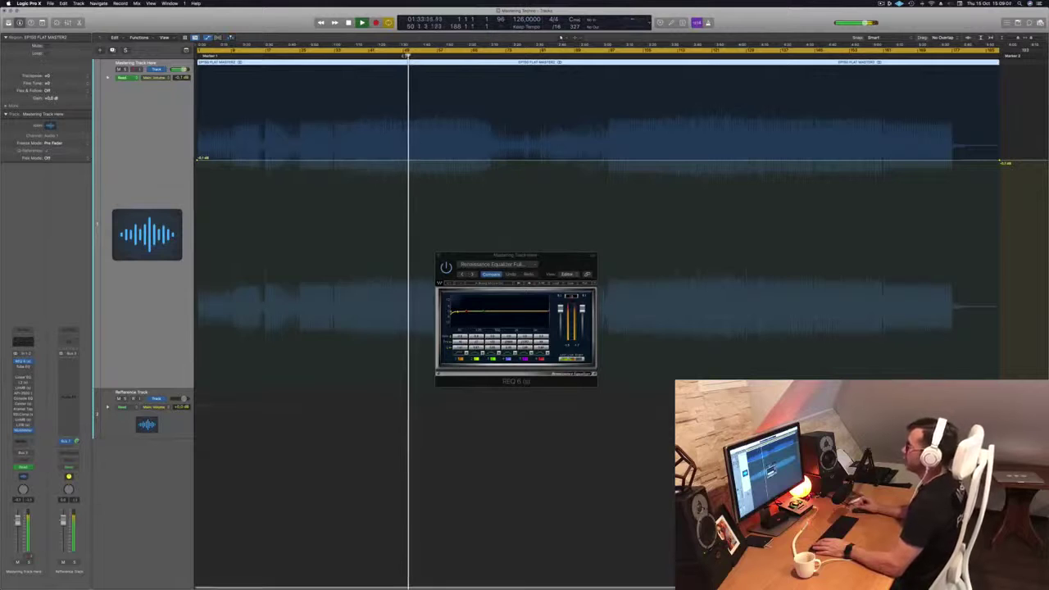
click(462, 56)
click(489, 56)
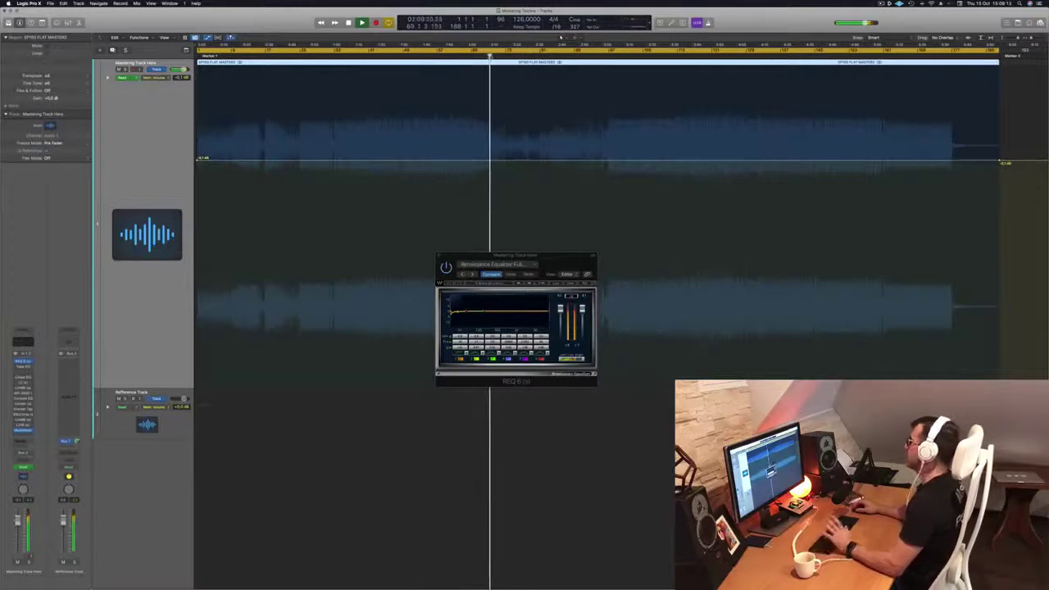
click(540, 56)
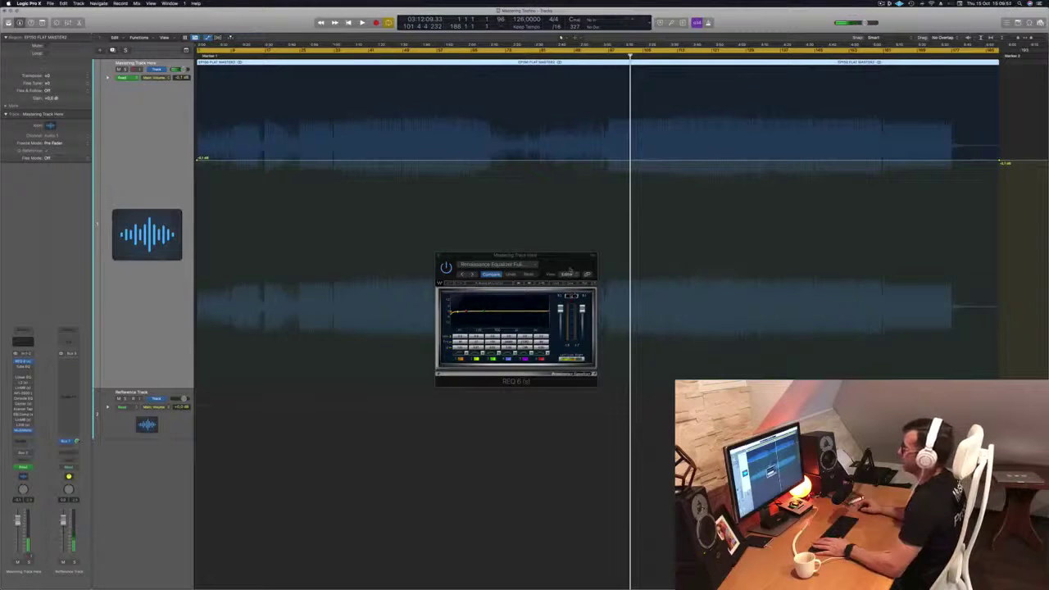
Audition the later loud section of the track from about bars 110 and 122.
key(space)
click(664, 57)
click(712, 56)
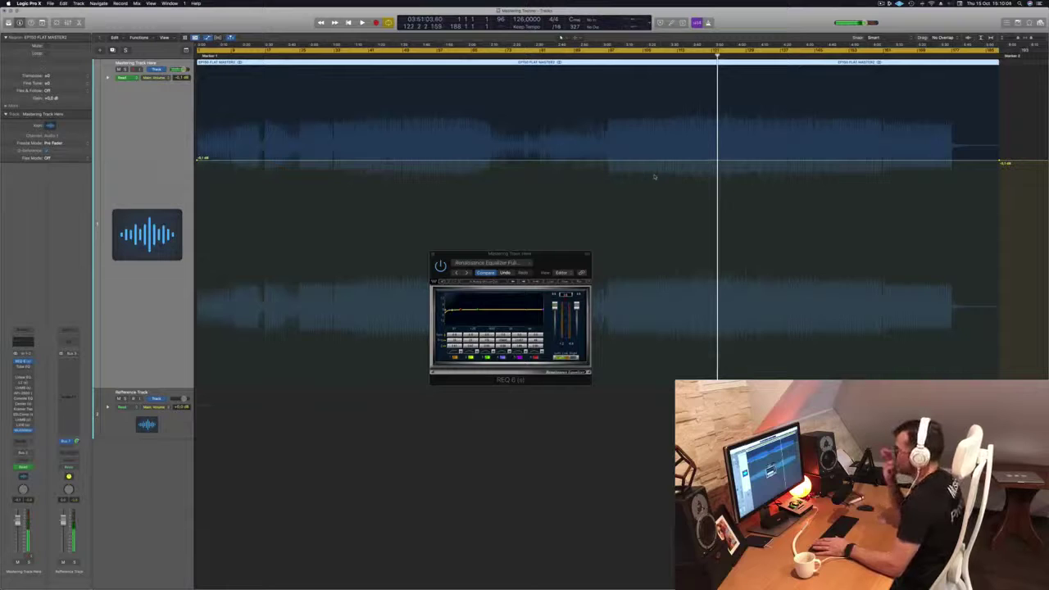
key(space)
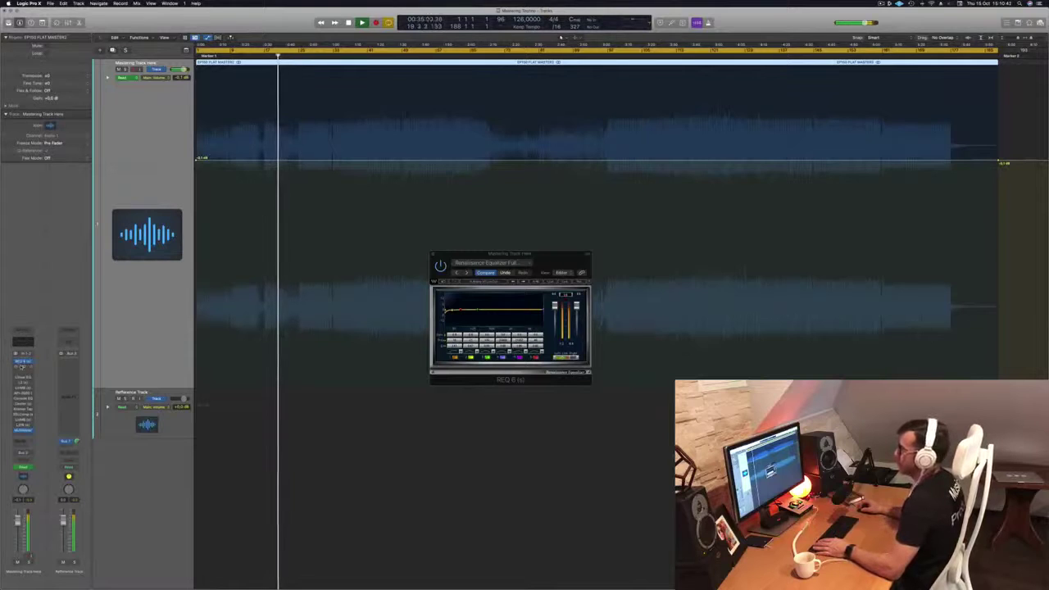
Switch on the Vintage Tube EQ with its Enhanced Mix preset and audition it from about bar 49.
click(21, 366)
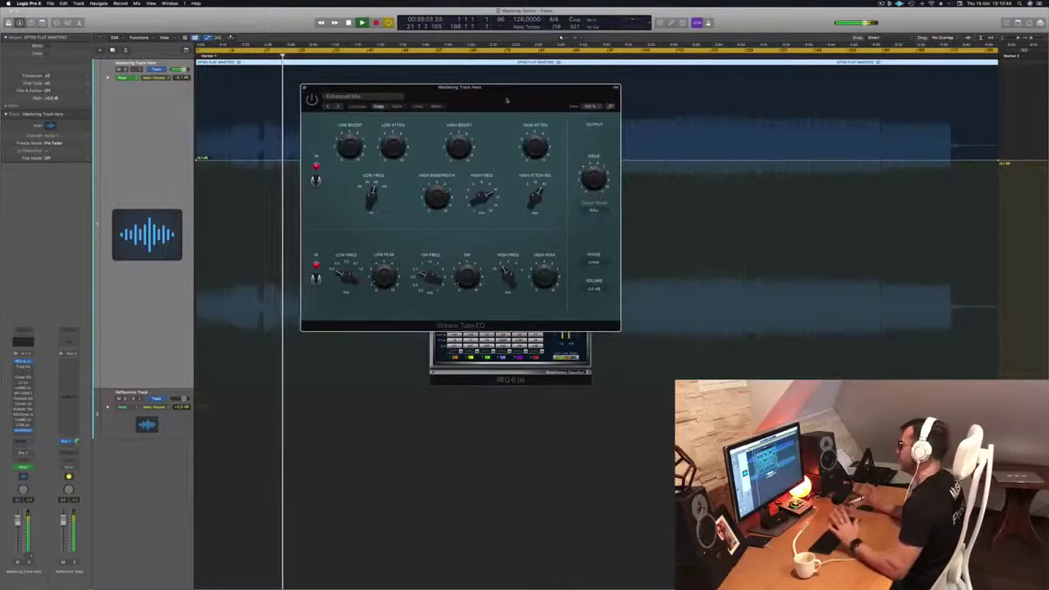
drag(507, 100, 548, 174)
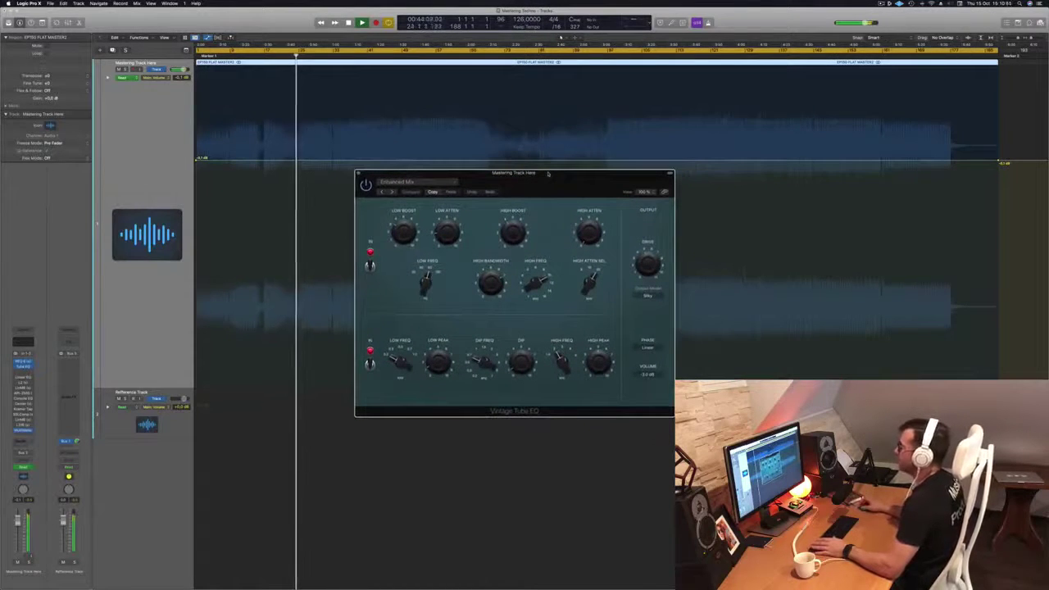
click(401, 54)
click(574, 190)
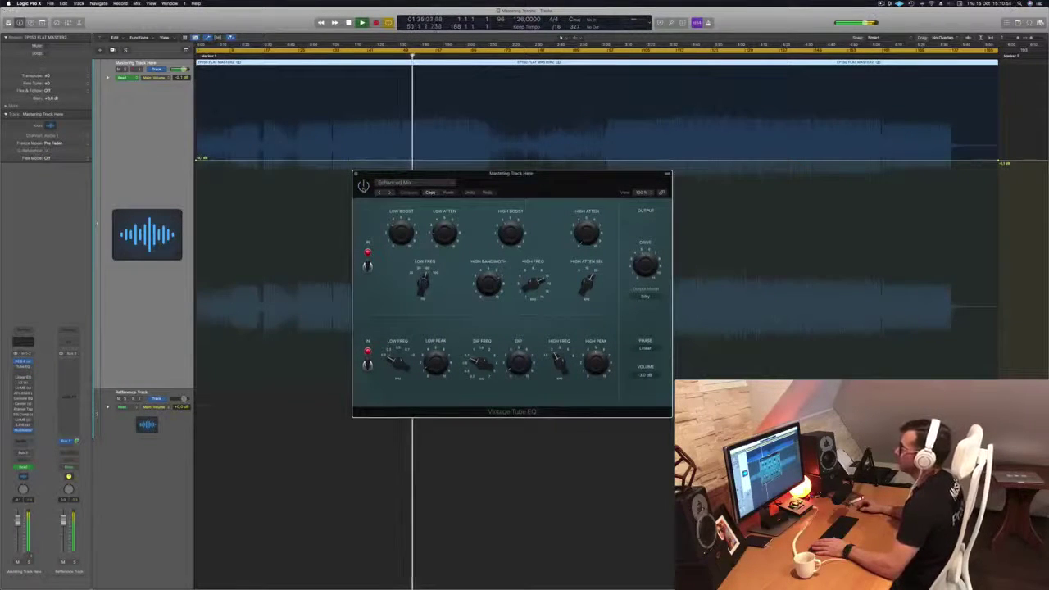
drag(525, 188, 482, 226)
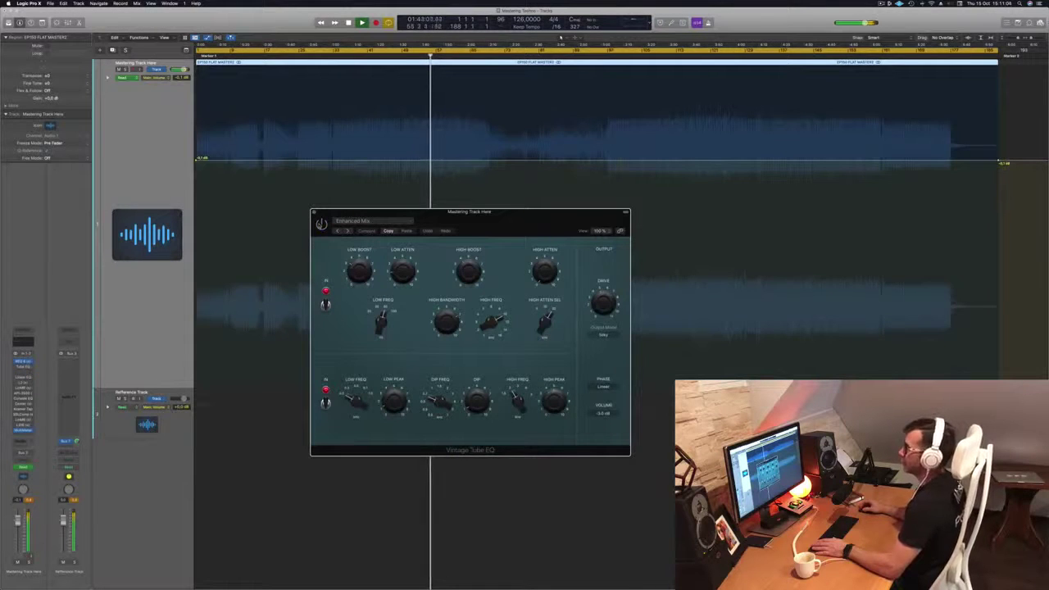
drag(490, 226, 735, 222)
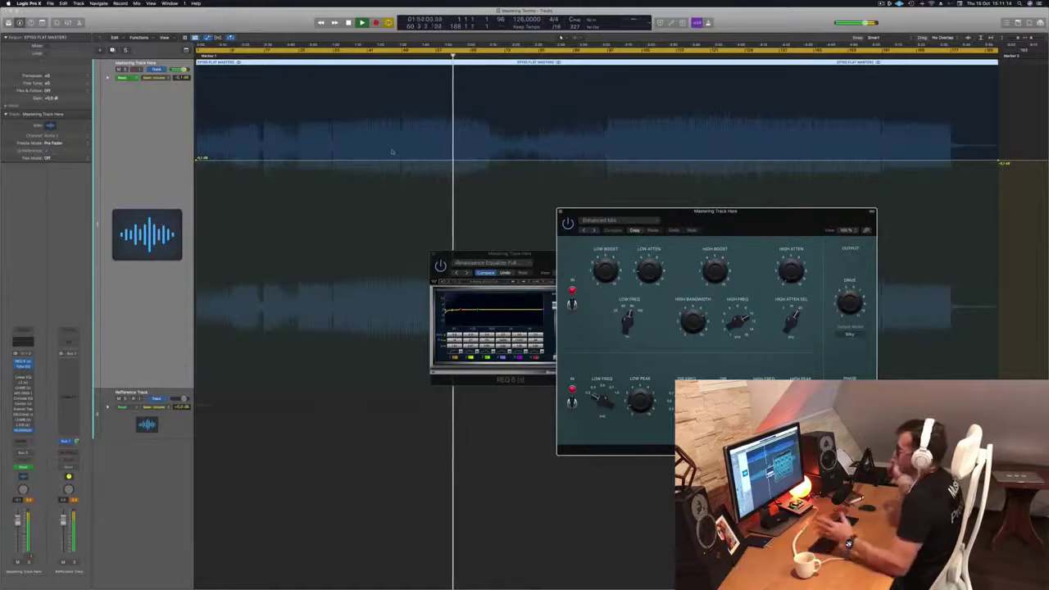
click(123, 181)
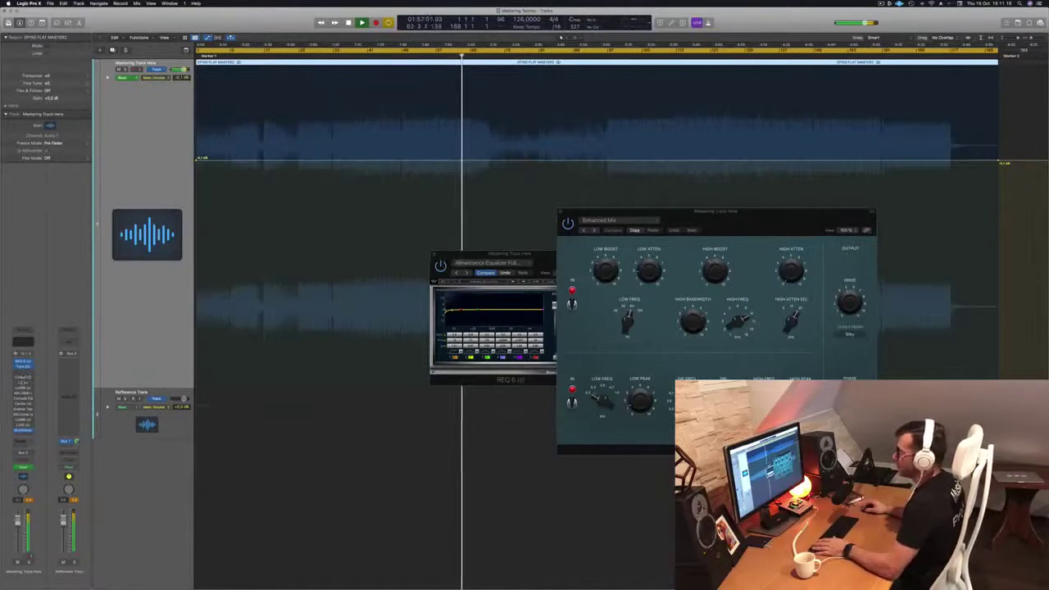
Open the Linear Phase EQ and set the gain of its 5800 Hz band to -1.3 dB.
click(23, 378)
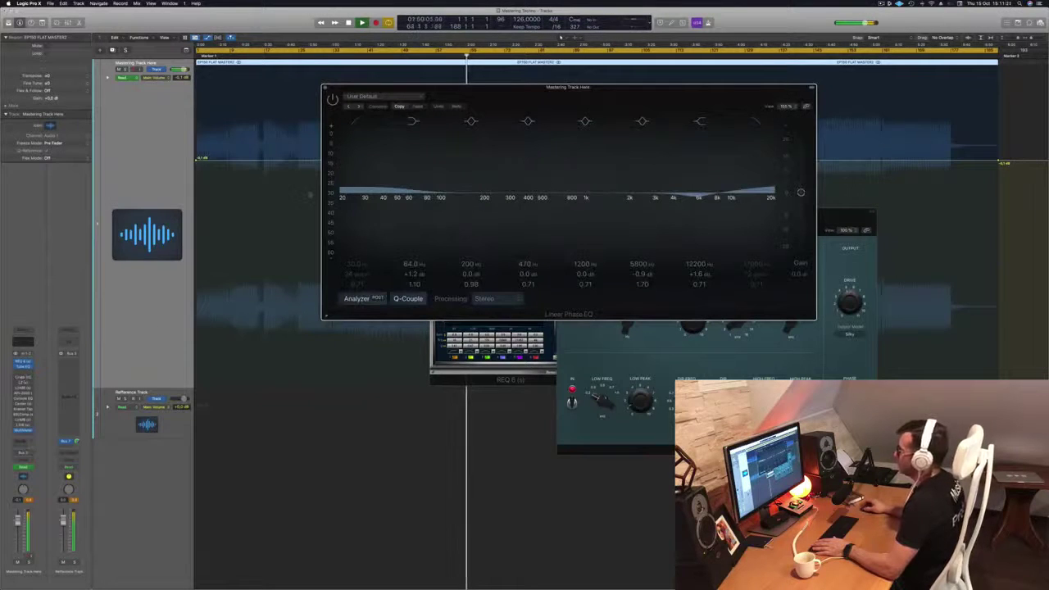
drag(513, 94, 440, 96)
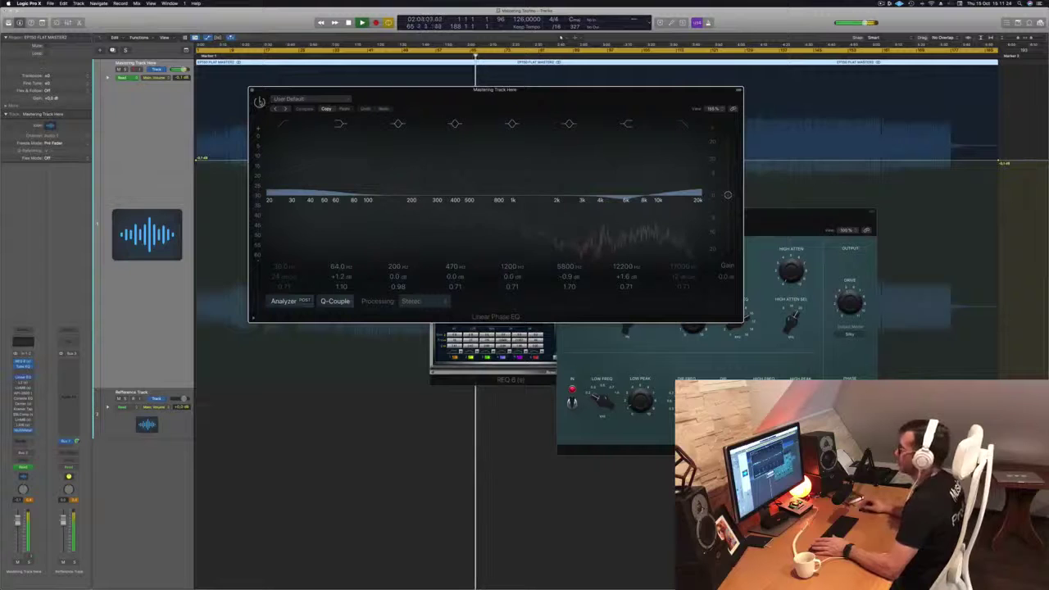
drag(624, 200, 623, 202)
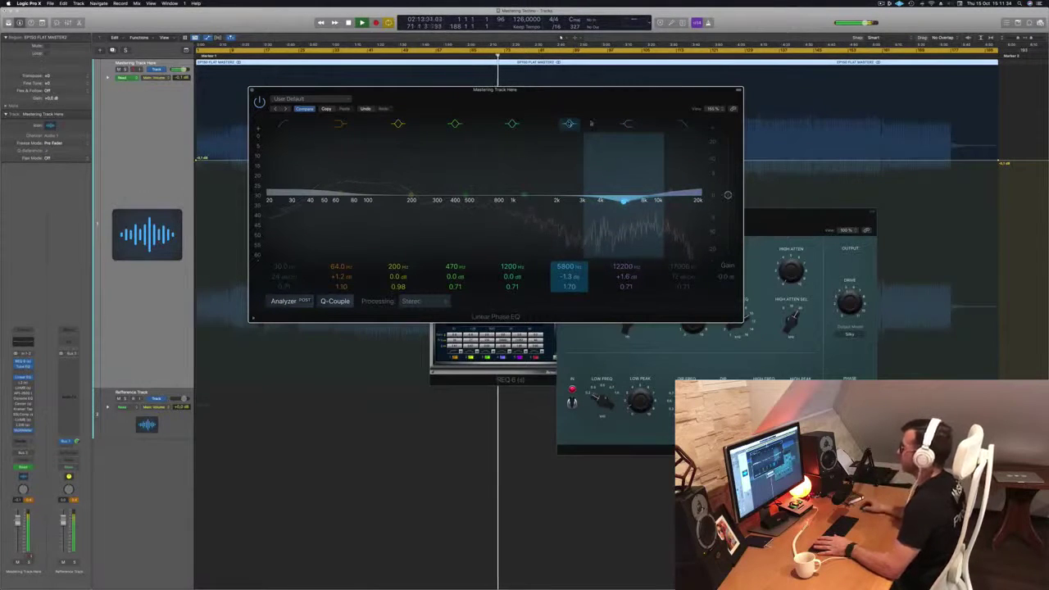
Compare the Linear Phase EQ on and off from about bar 99, then close its window with the plug-in bypassed.
drag(562, 105, 554, 180)
click(616, 64)
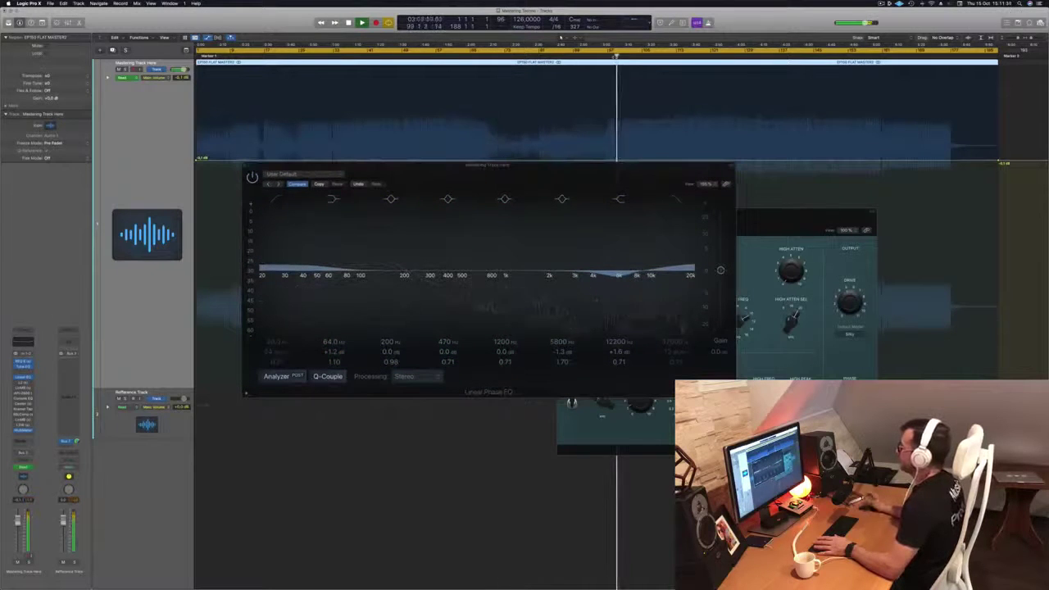
drag(553, 172, 566, 169)
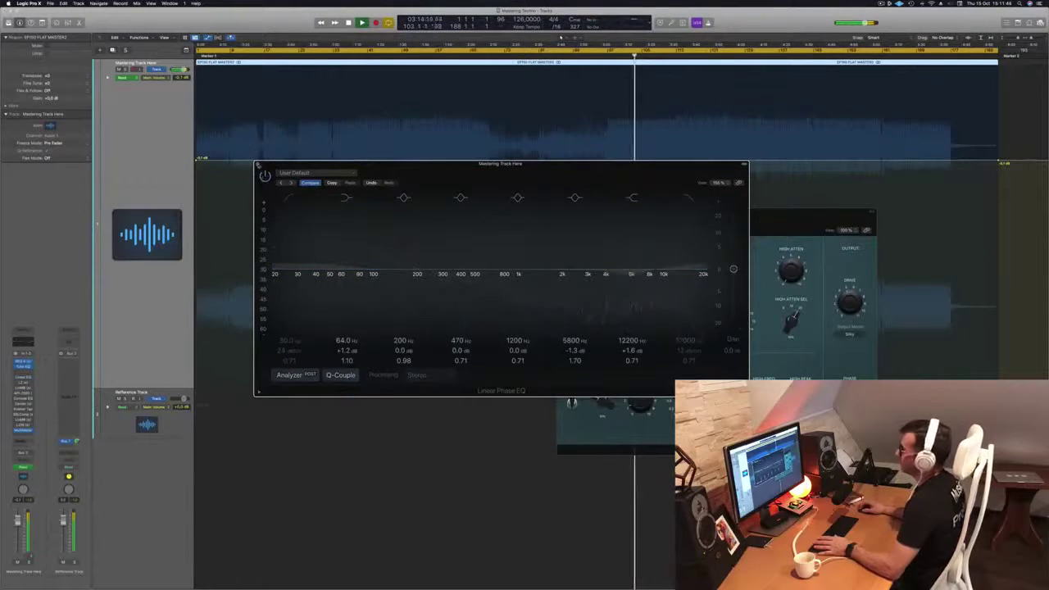
key(super+w)
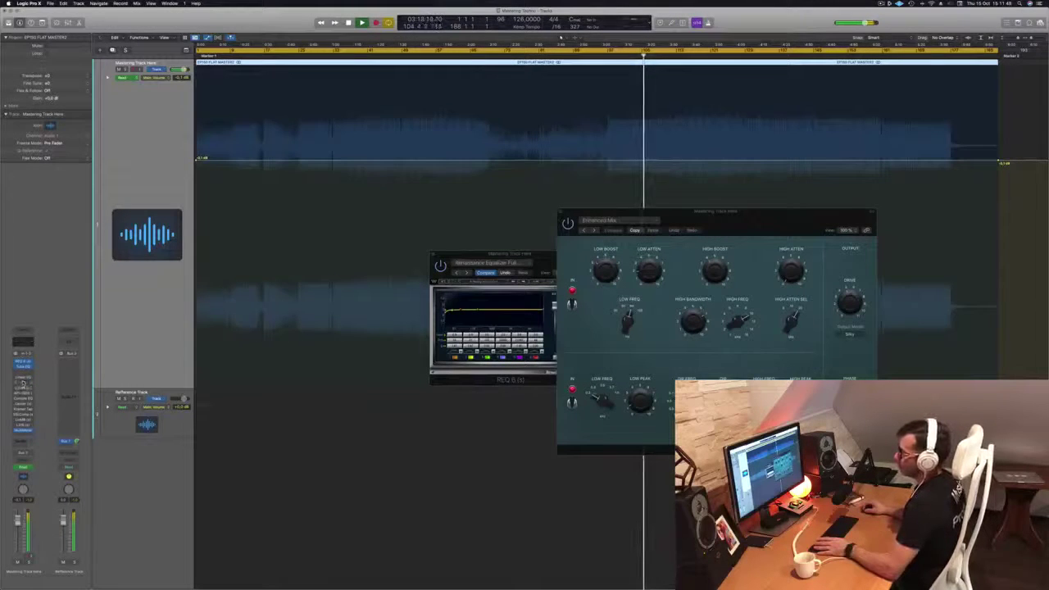
Open the L2 Ultramaximizer insert on the mastering track and switch it on.
click(23, 384)
click(332, 99)
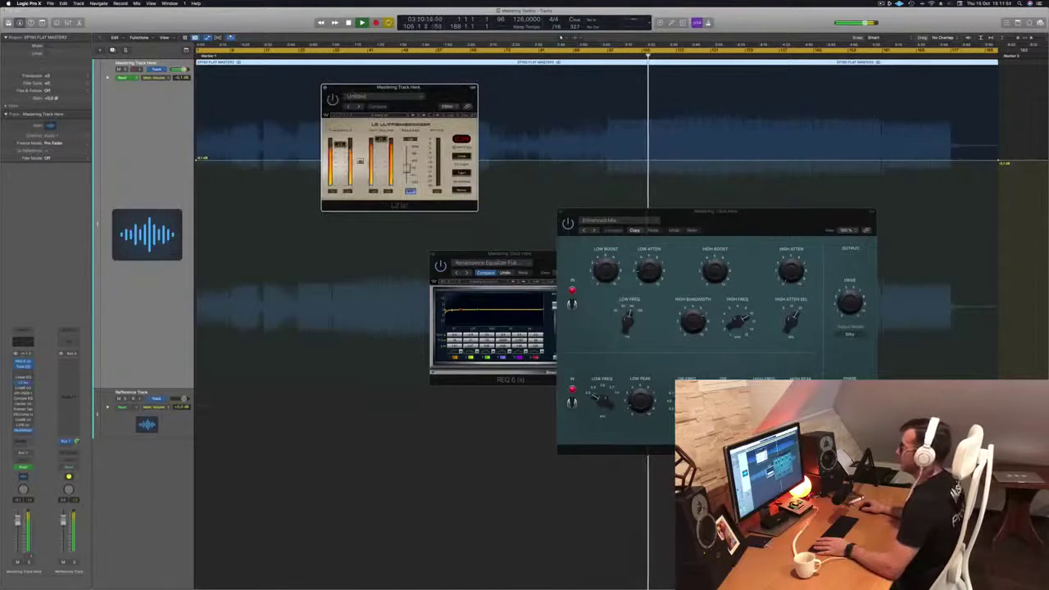
drag(349, 91, 377, 95)
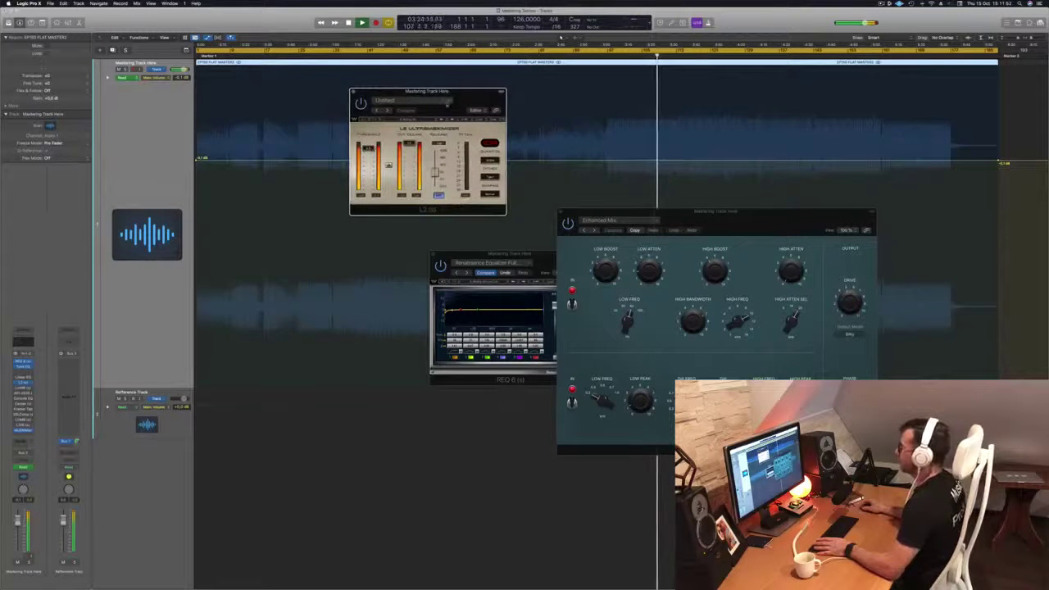
drag(469, 100, 487, 108)
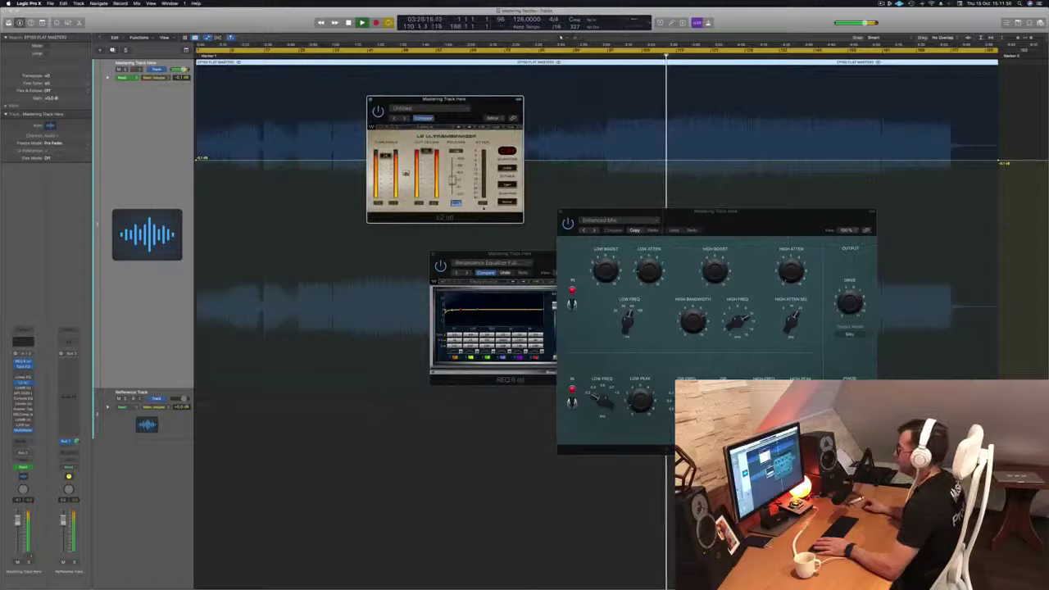
Arrange the L2 Ultramaximizer and Vintage Tube EQ windows side by side.
drag(453, 114, 934, 206)
drag(820, 211, 704, 205)
drag(977, 199, 838, 170)
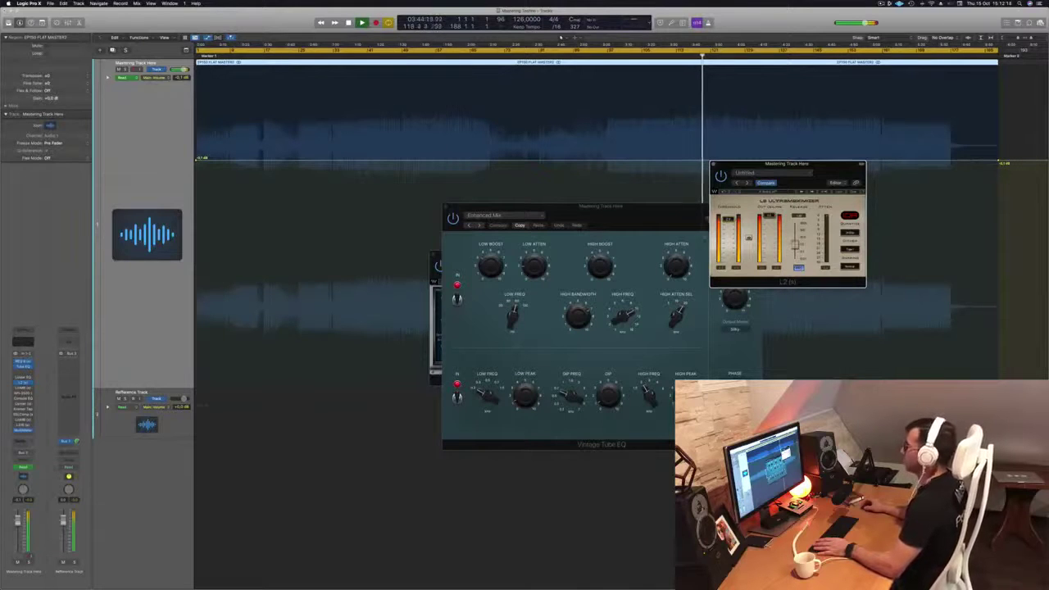
drag(823, 176, 668, 241)
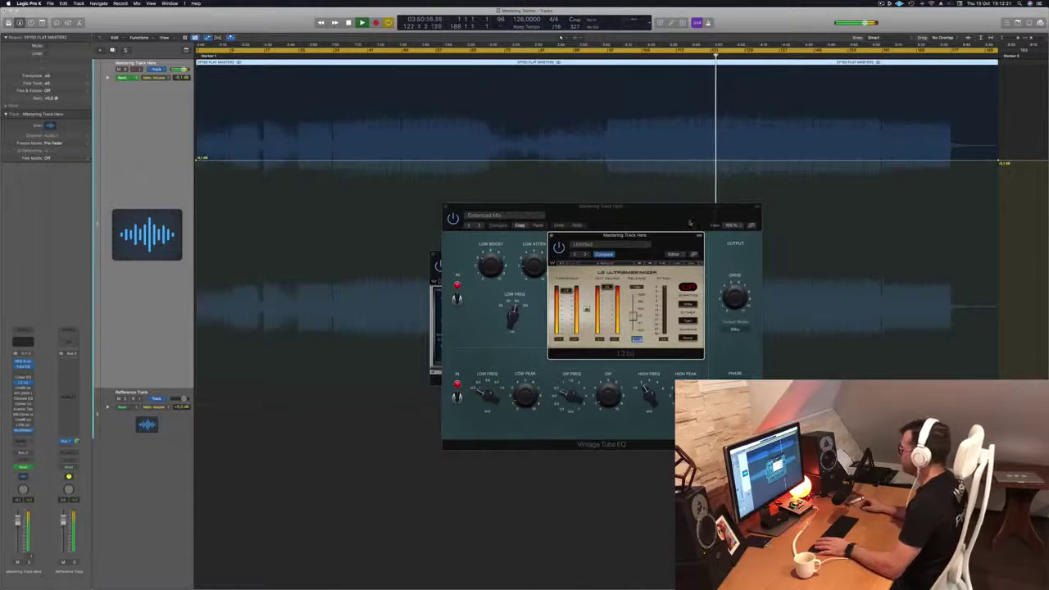
drag(668, 240, 894, 214)
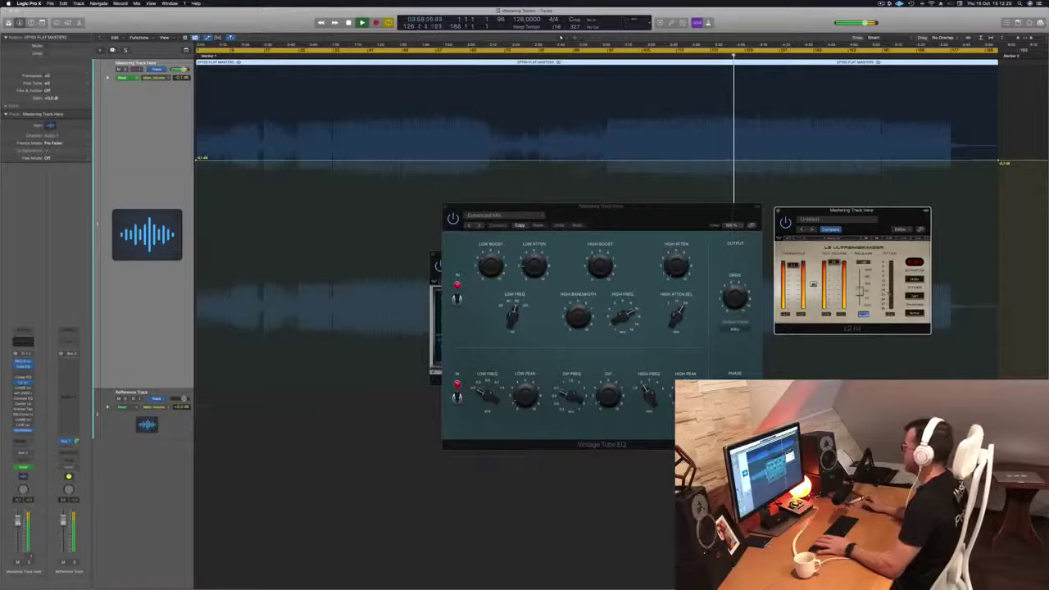
Return to the start of the track, move the cycle start to bar 49 and play from there.
key(Return)
key(space)
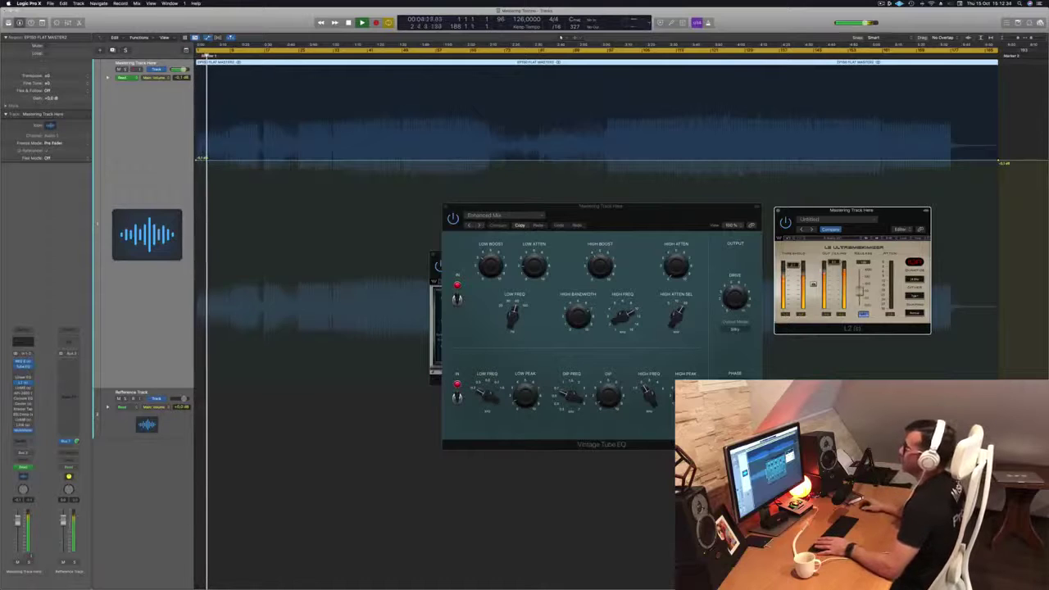
key(space)
drag(209, 52, 402, 47)
key(space)
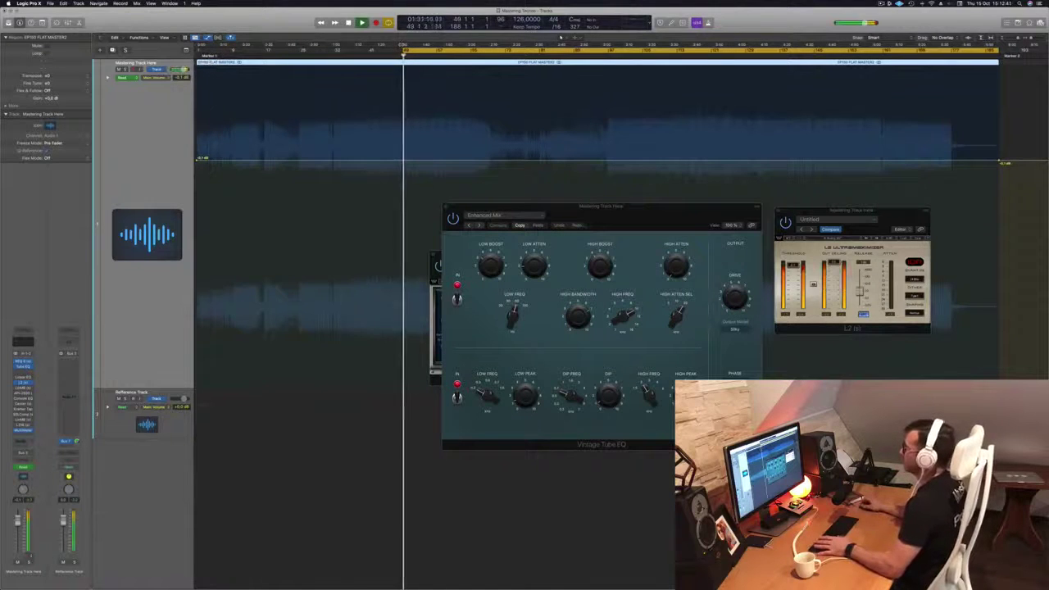
Extend the cycle range back so it starts at bar 41, and shift the Vintage Tube EQ window aside.
drag(631, 210, 624, 200)
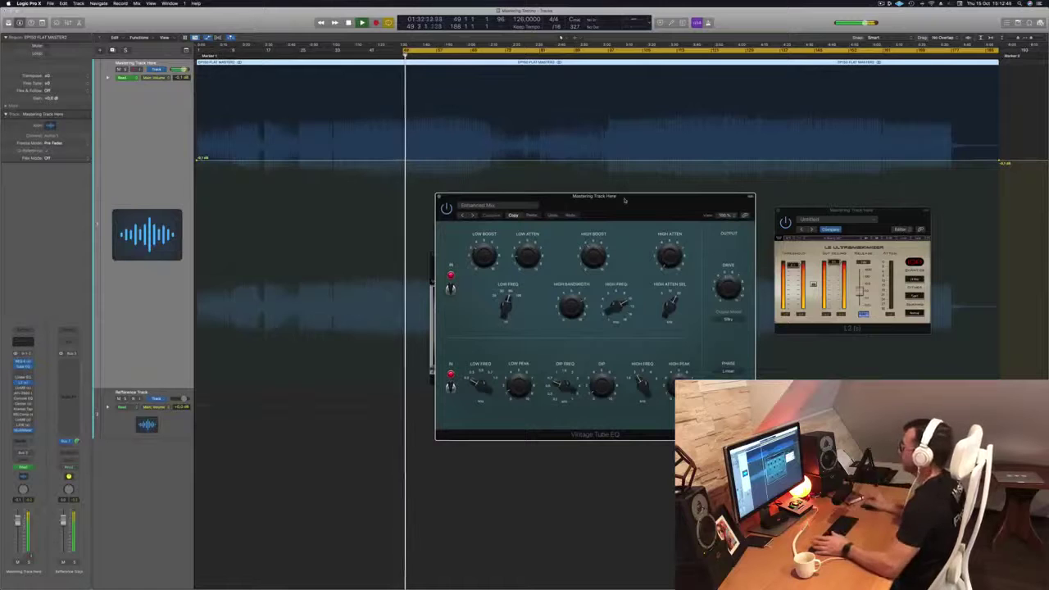
drag(624, 200, 660, 191)
click(376, 56)
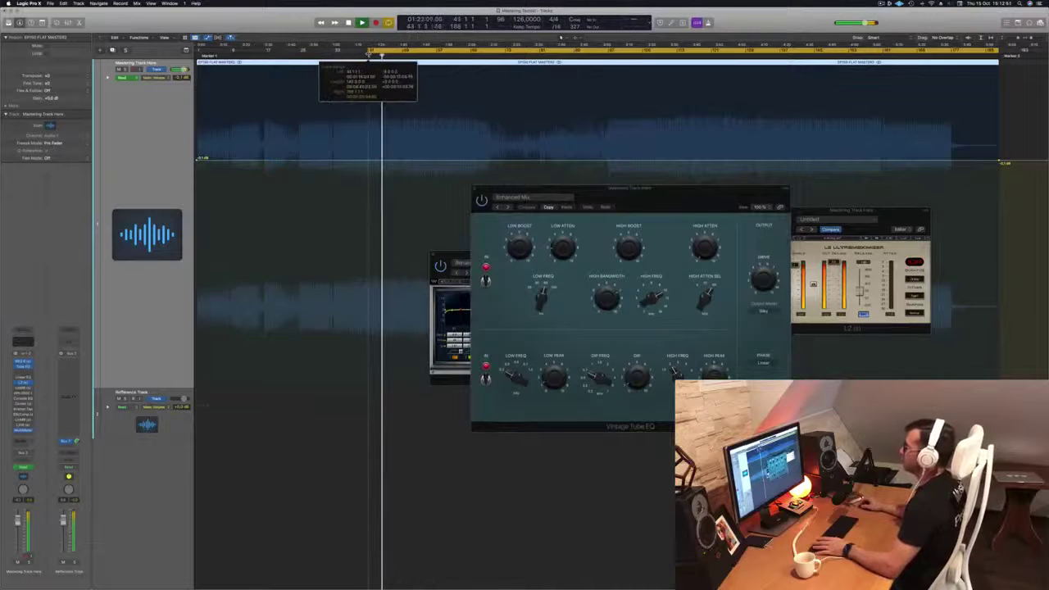
Compare playback with REQ 6 and Vintage Tube EQ bypassed and active, and uncover the REQ 6 window.
drag(546, 188, 524, 179)
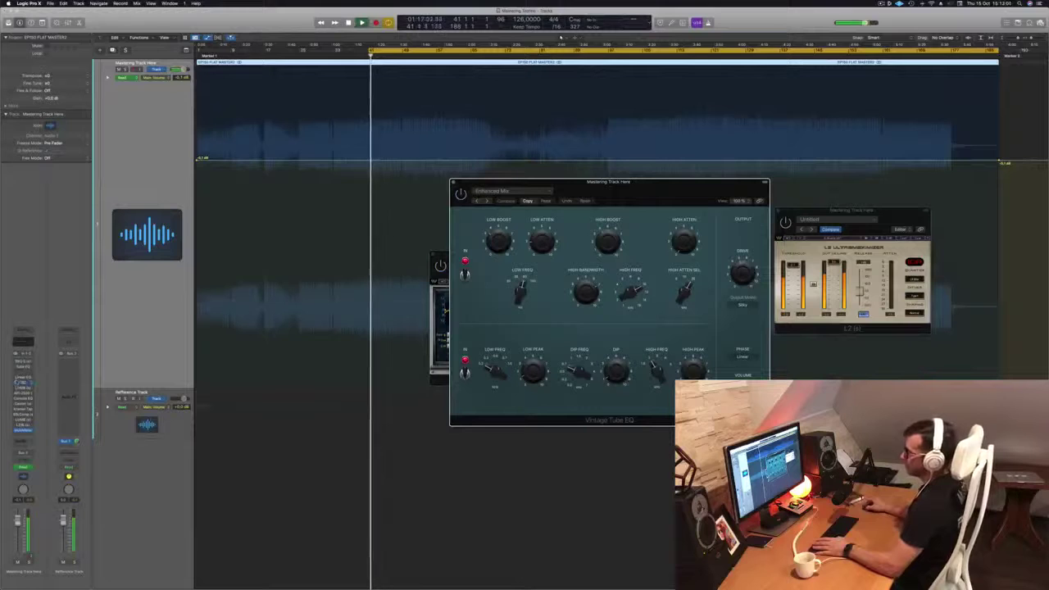
click(17, 369)
click(16, 371)
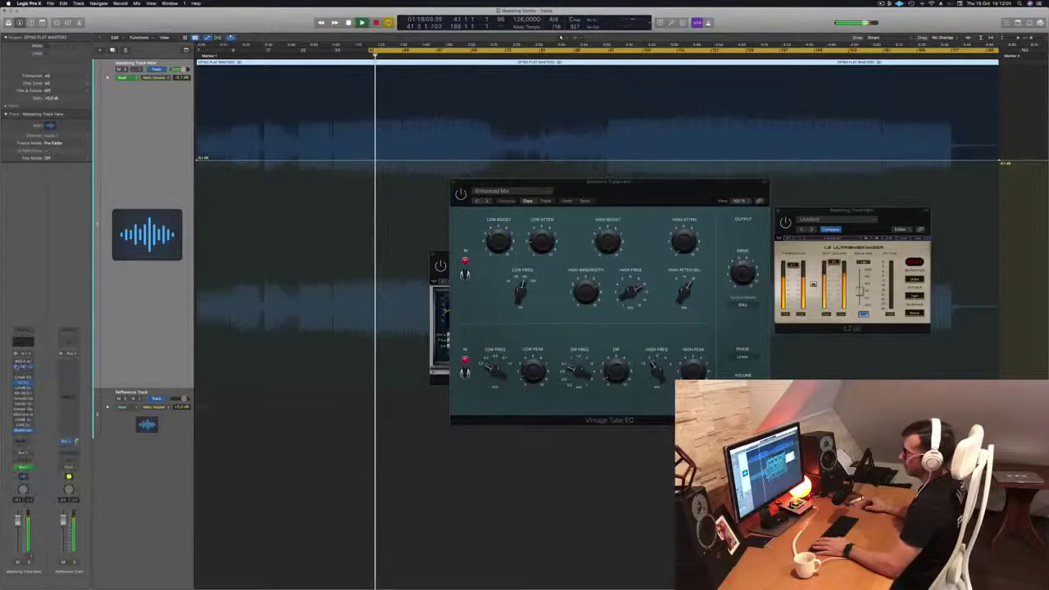
drag(653, 188, 847, 193)
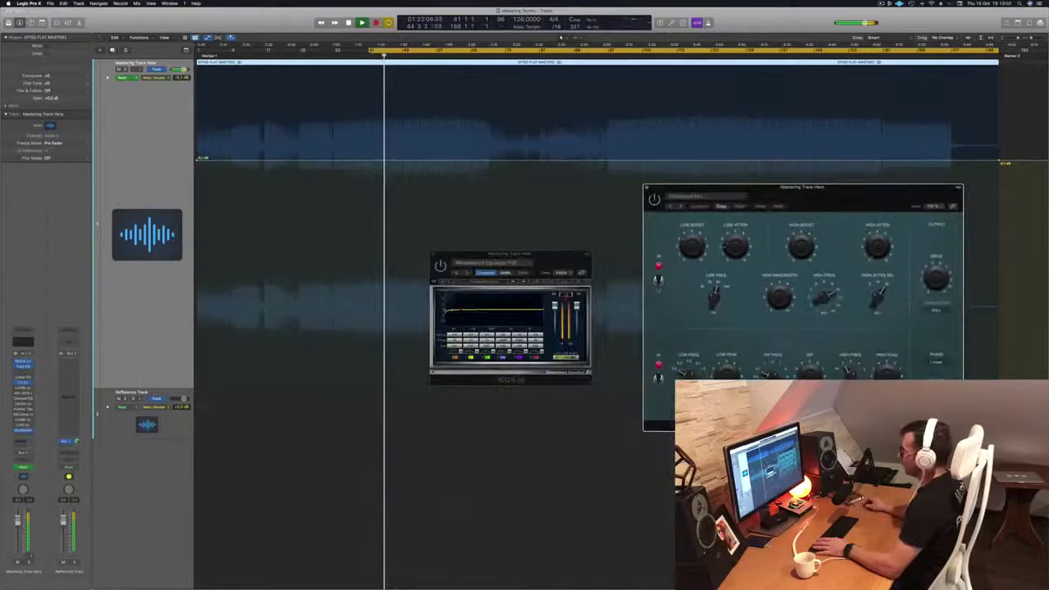
click(566, 295)
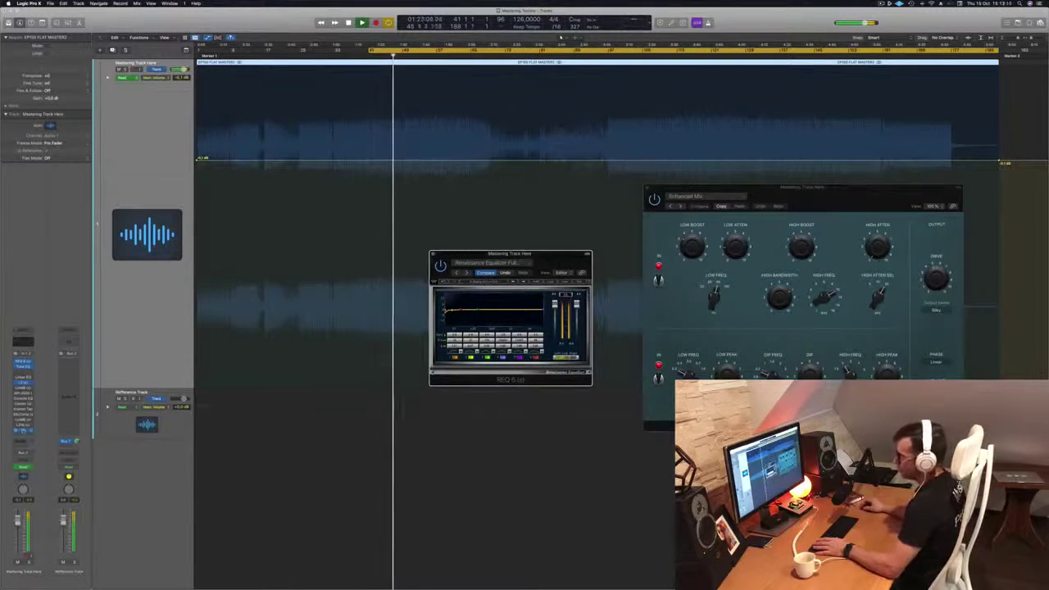
Open the MultiMeter from the mastering track's inserts and place its window clear of the Vintage Tube EQ and REQ 6.
click(24, 431)
drag(537, 106, 895, 265)
drag(802, 187, 158, 264)
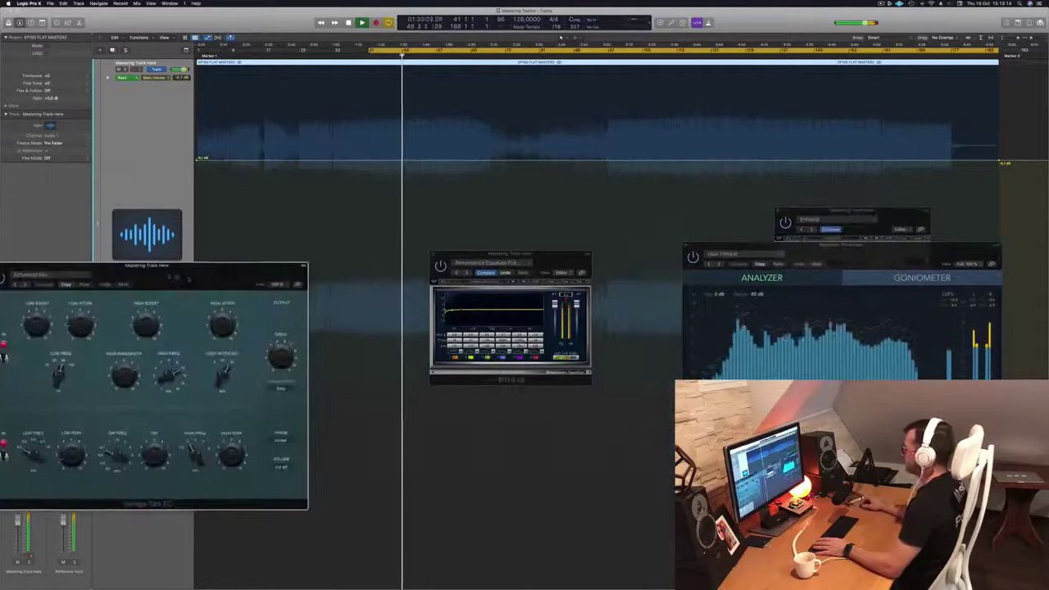
click(566, 295)
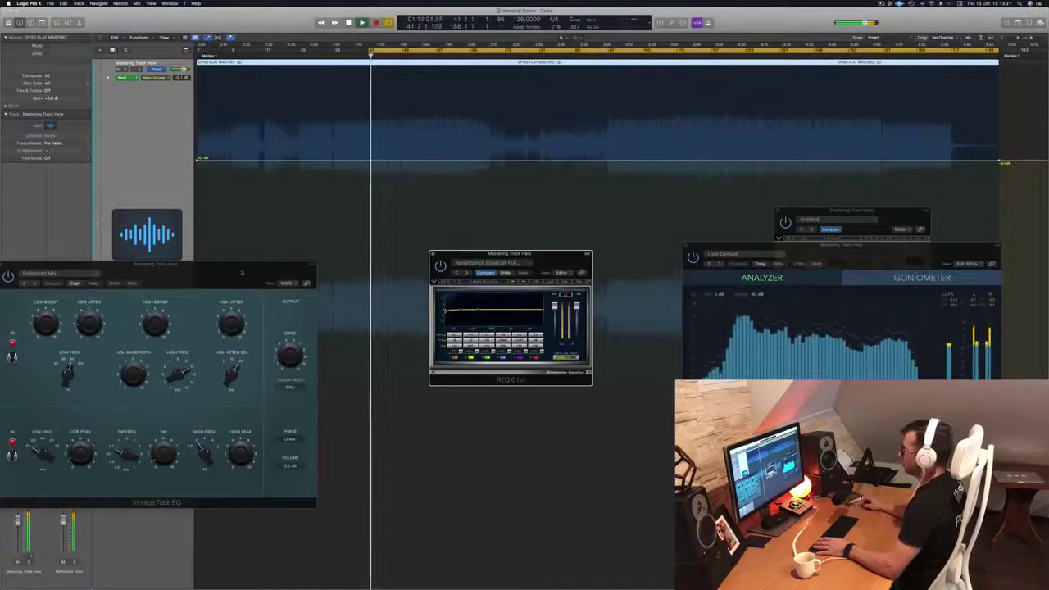
drag(244, 273, 551, 317)
drag(943, 250, 980, 72)
Arrange the L2 Ultramaximizer and Vintage Tube EQ windows beneath the MultiMeter, with REQ 6 beside them.
click(885, 329)
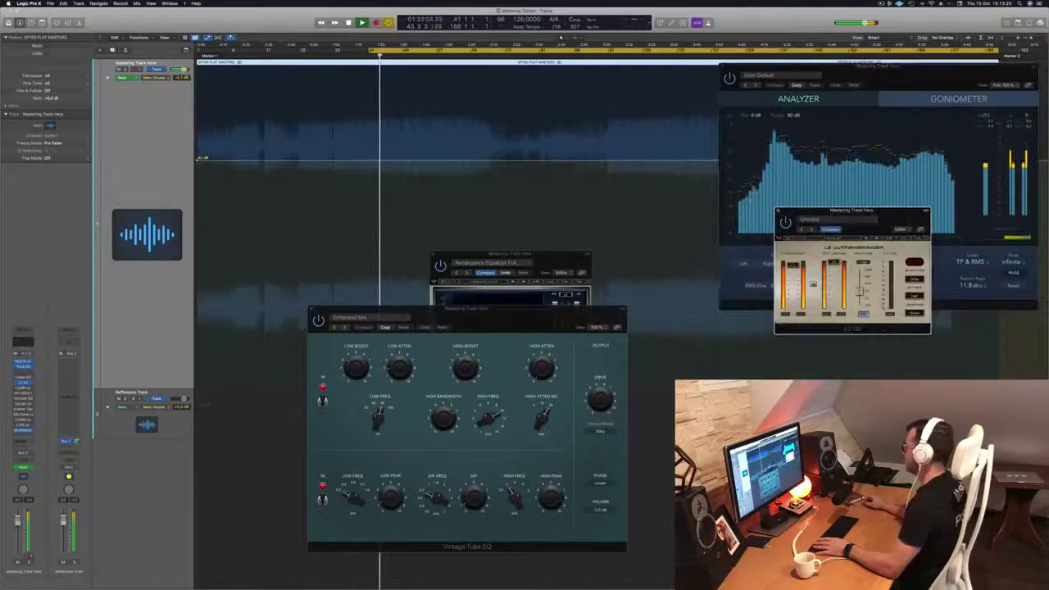
drag(875, 213, 986, 302)
drag(494, 309, 885, 316)
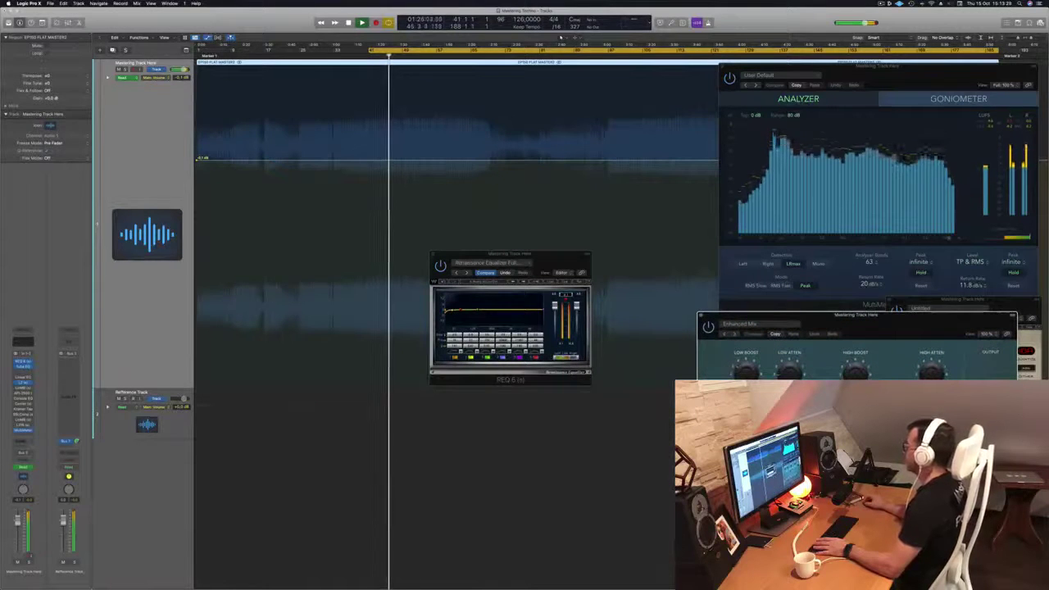
click(511, 255)
drag(555, 265, 649, 343)
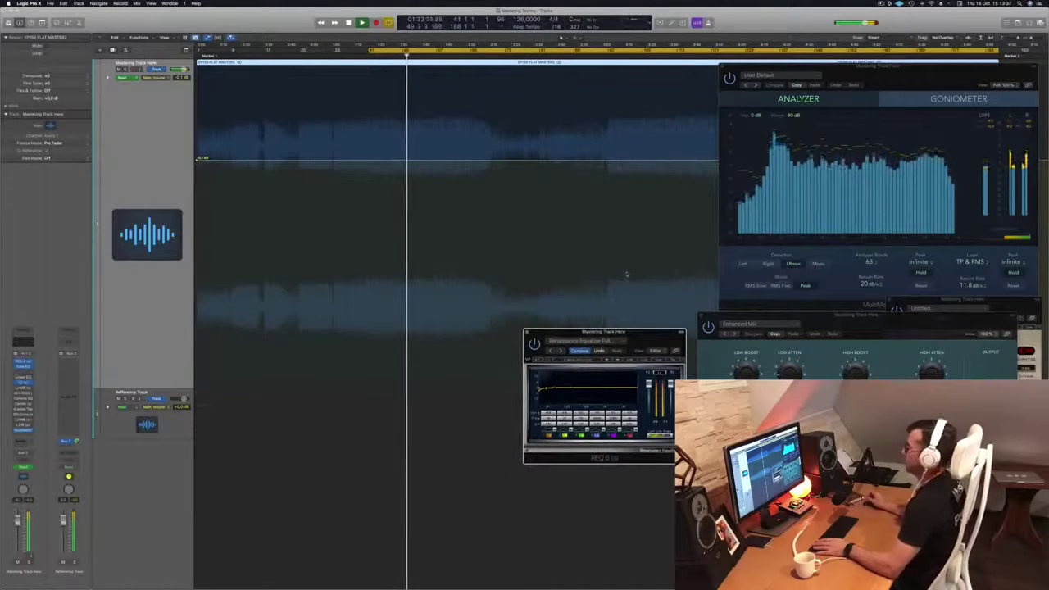
drag(913, 66, 891, 68)
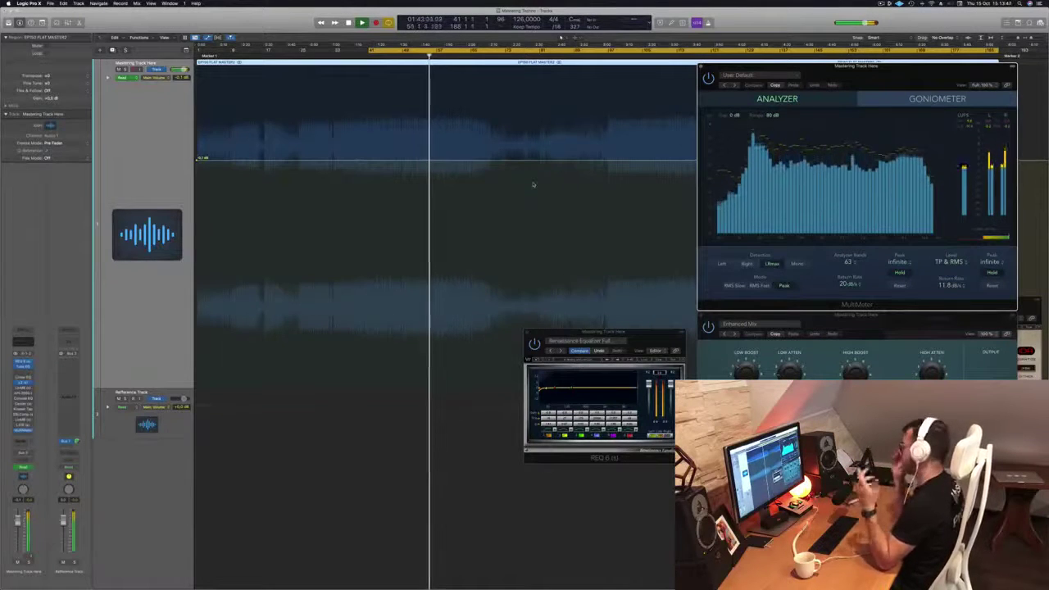
Play from bar 41, open the LinMB multiband with it active, and place its window above REQ 6.
click(370, 54)
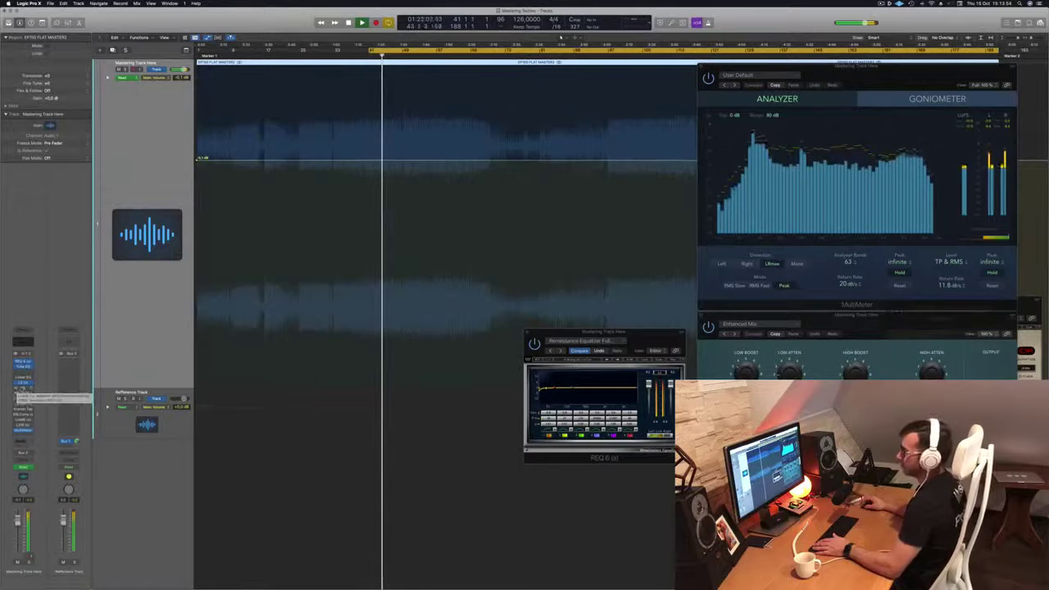
click(24, 393)
drag(409, 86, 486, 126)
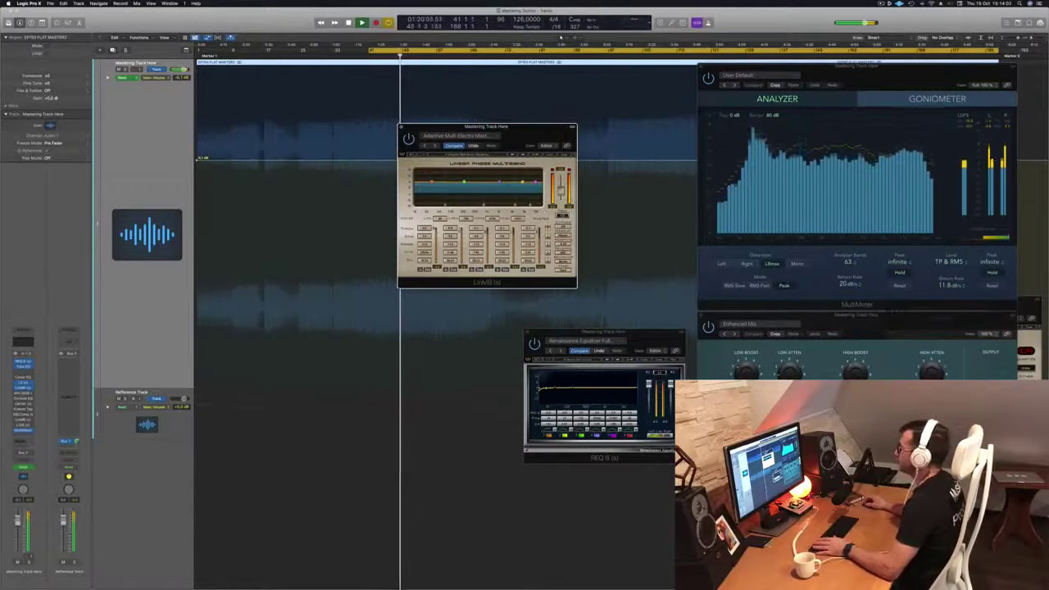
drag(558, 124, 563, 129)
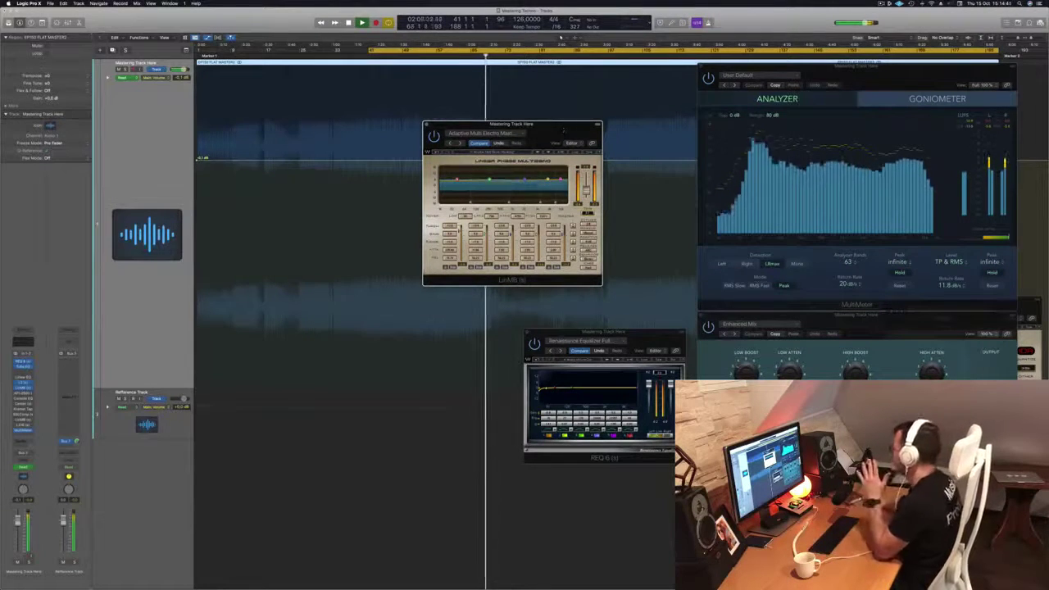
drag(562, 129, 510, 130)
Replay the cycle from bar 41 to audition the LinMB multiband, keeping its window beside the MultiMeter for comparison.
key(Return)
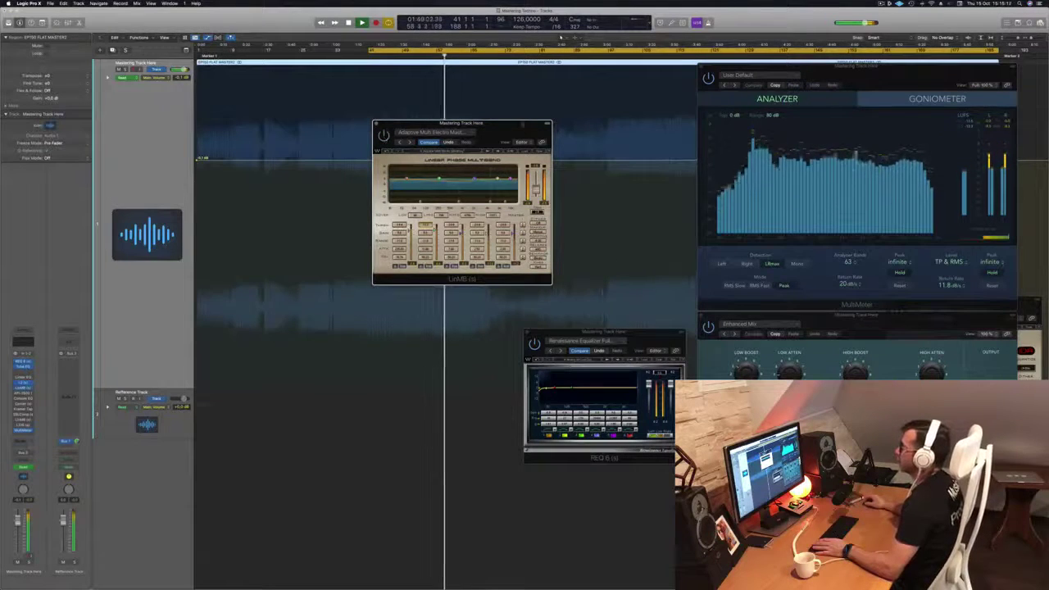
drag(494, 127, 508, 122)
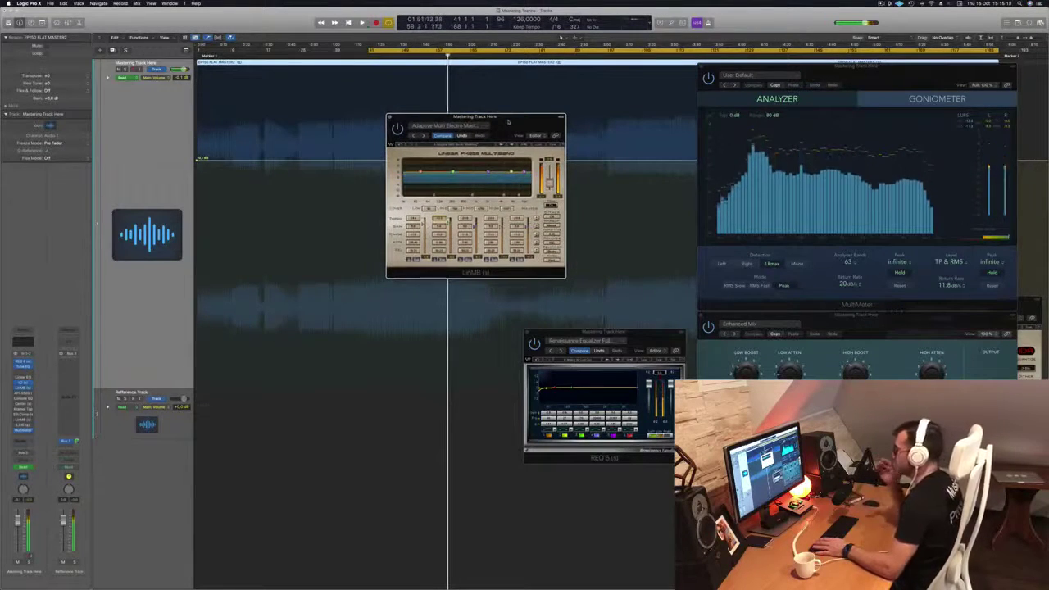
key(space)
key(space)
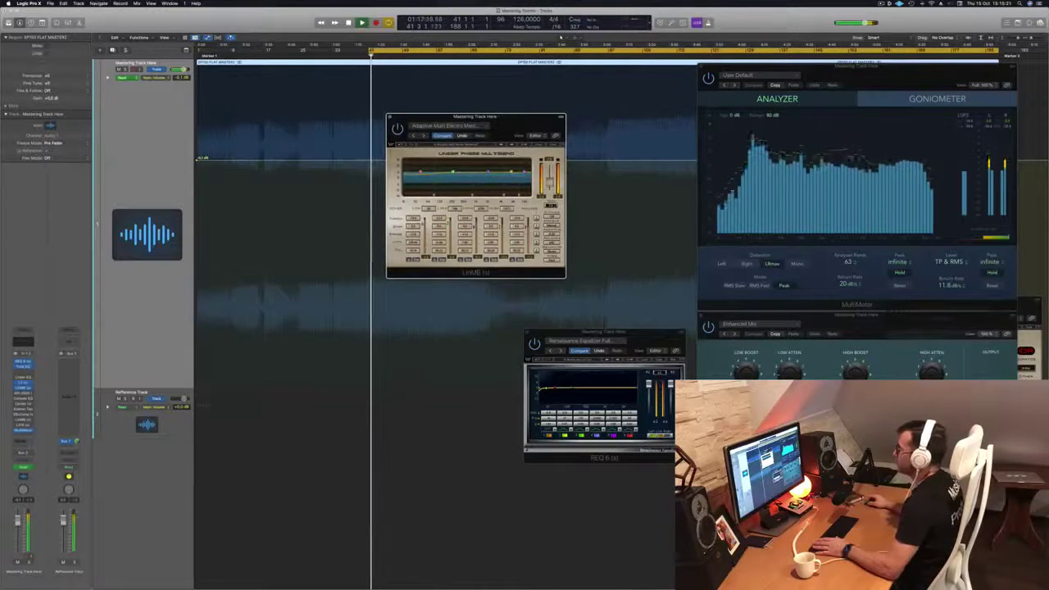
drag(531, 120, 591, 118)
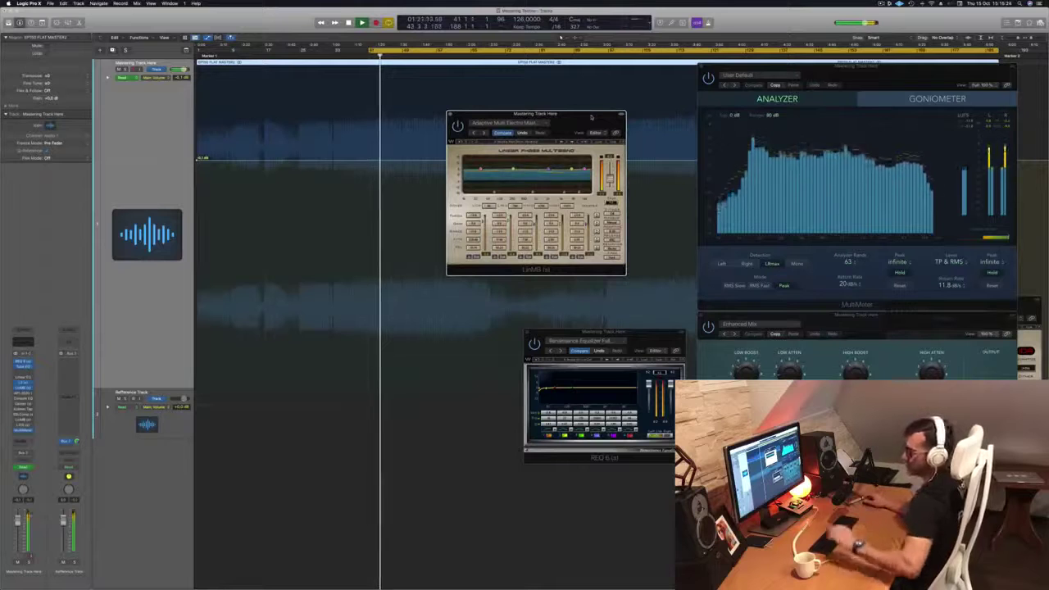
drag(583, 119, 581, 119)
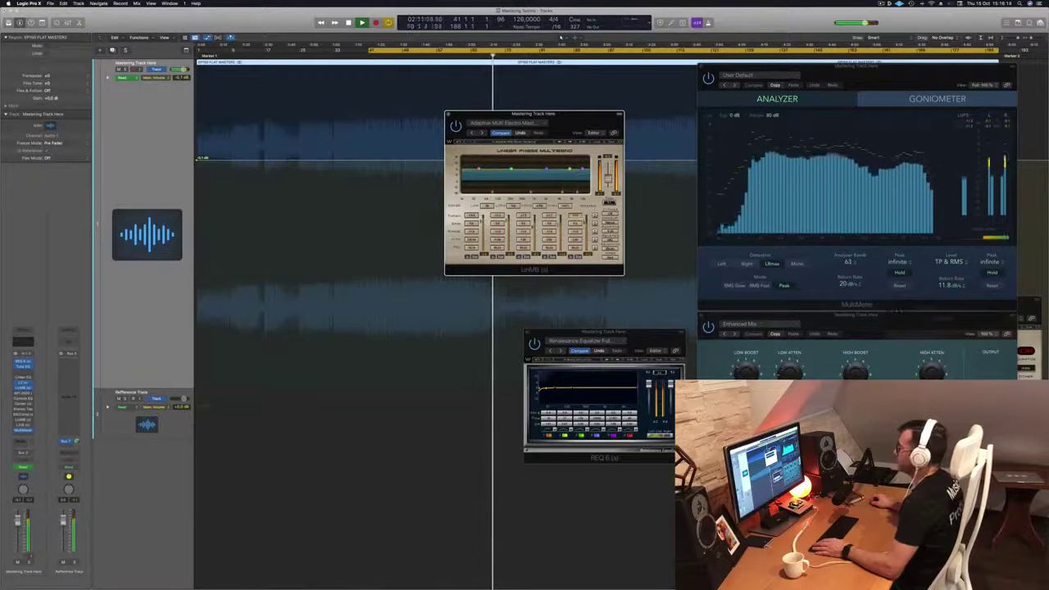
key(space)
key(space)
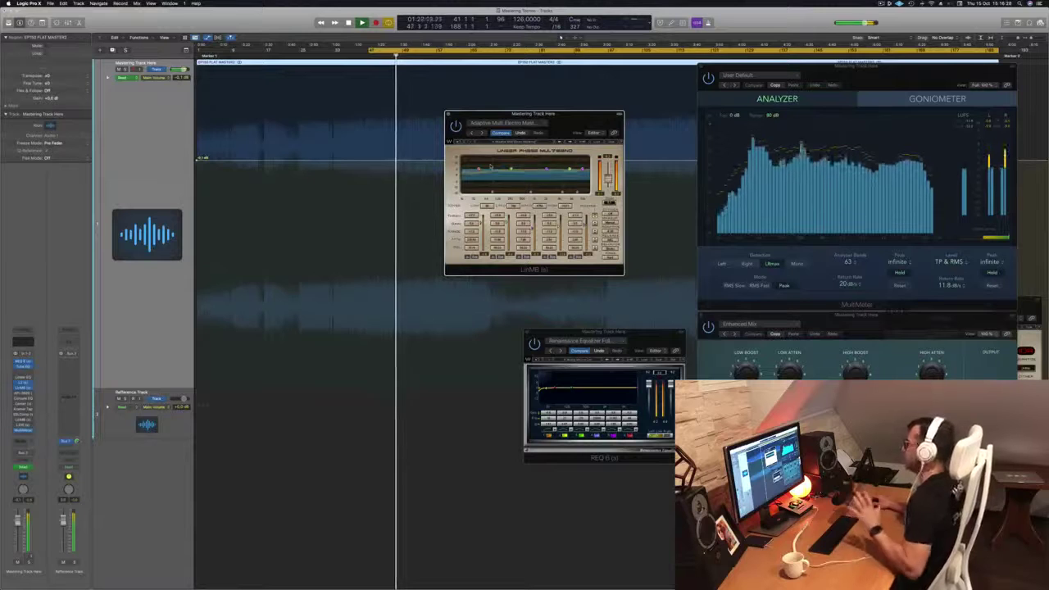
drag(565, 114, 594, 113)
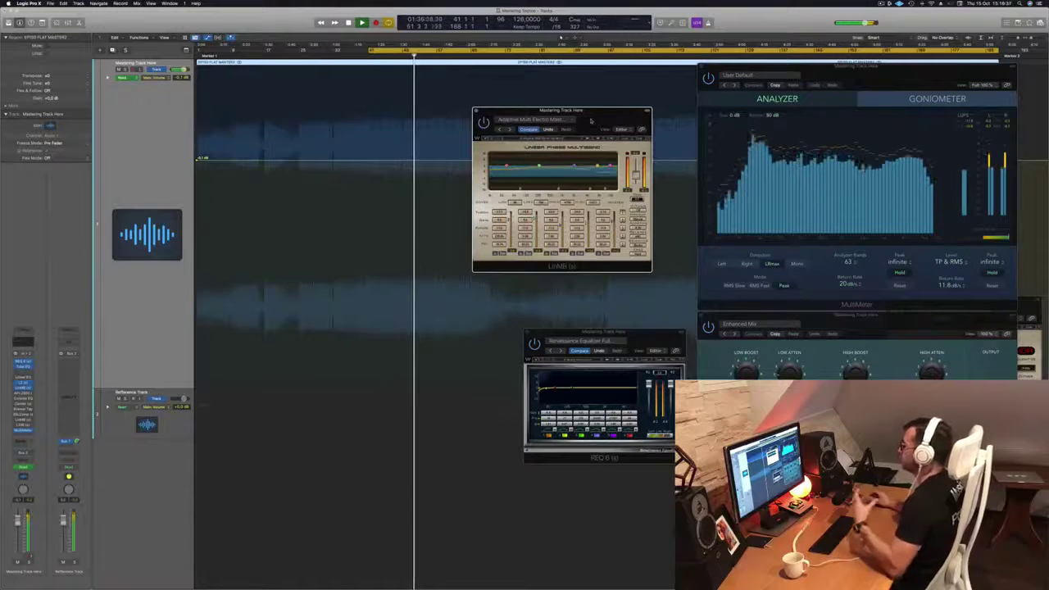
drag(590, 121, 602, 162)
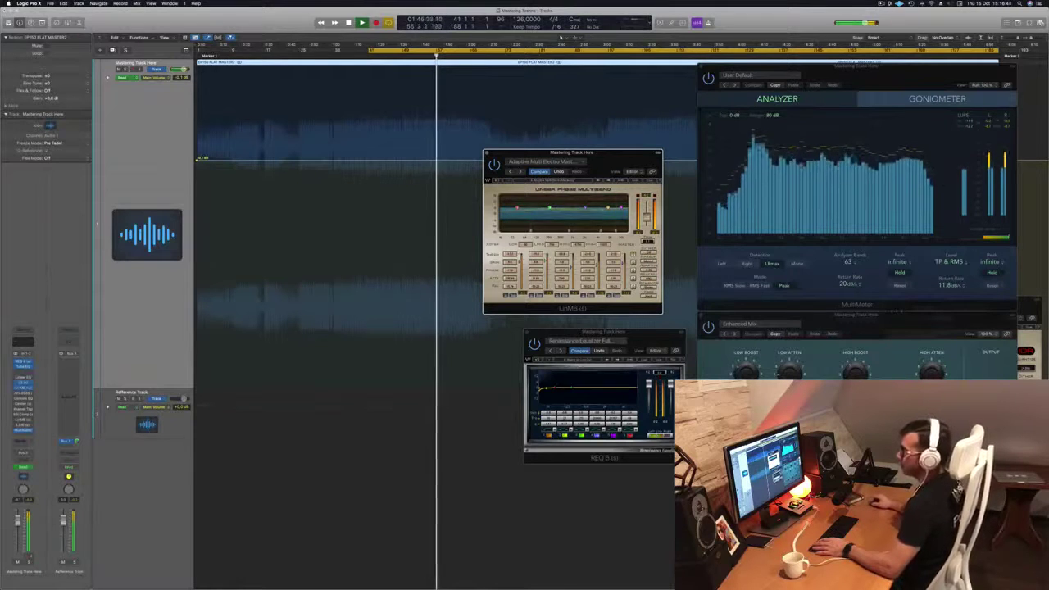
Open the API-2500 compressor and arrange it beside the MultiMeter, with the LinMB window moved next to REQ 6.
click(23, 394)
drag(442, 96, 525, 132)
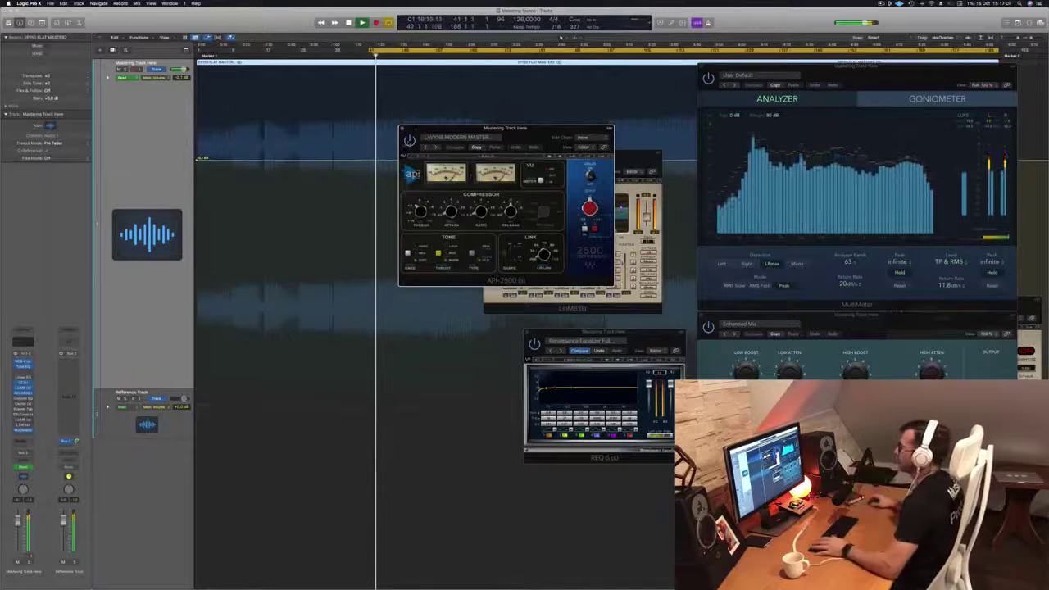
drag(542, 134, 833, 197)
drag(572, 153, 500, 157)
drag(786, 195, 573, 159)
drag(439, 161, 387, 330)
drag(586, 160, 553, 114)
mouse_move(587, 121)
mouse_down()
mouse_move(627, 113)
mouse_move(602, 115)
mouse_up()
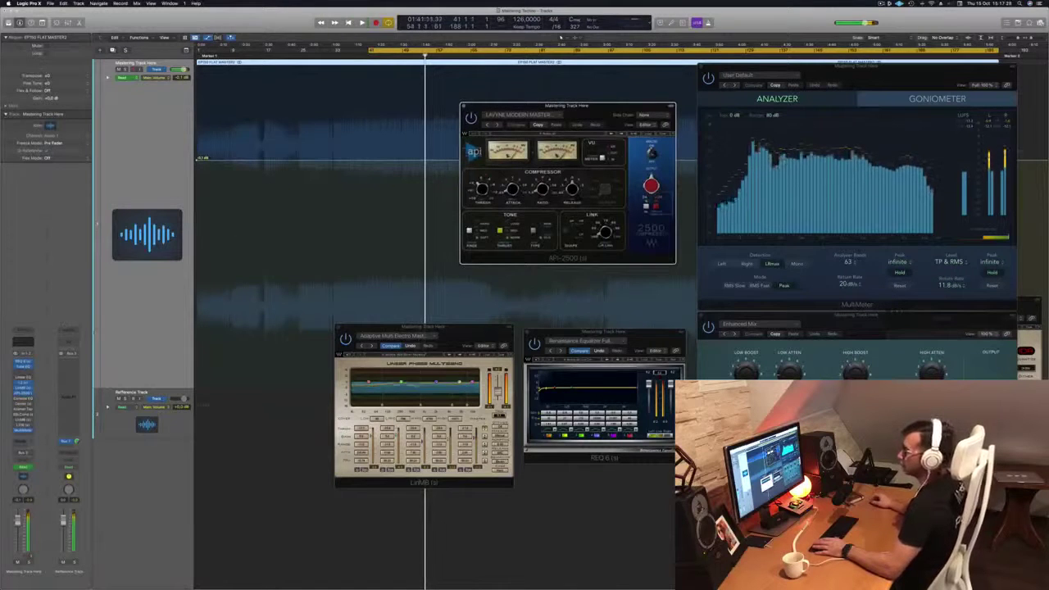
Open the Vintage Console EQ with its Hot & Bright preset, play the cycle from bar 41, and close its window.
click(22, 399)
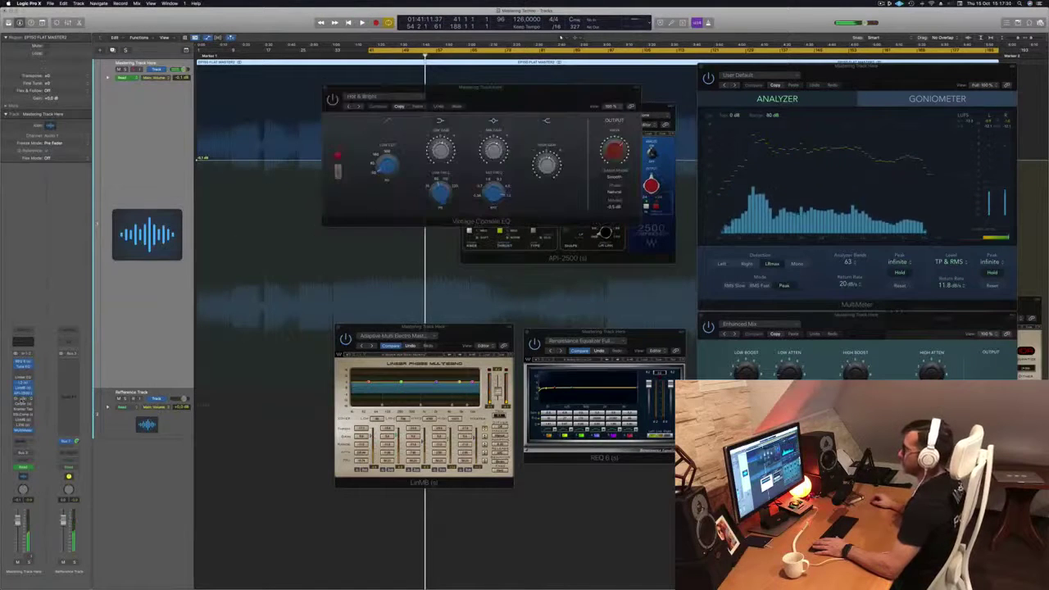
drag(509, 107, 483, 128)
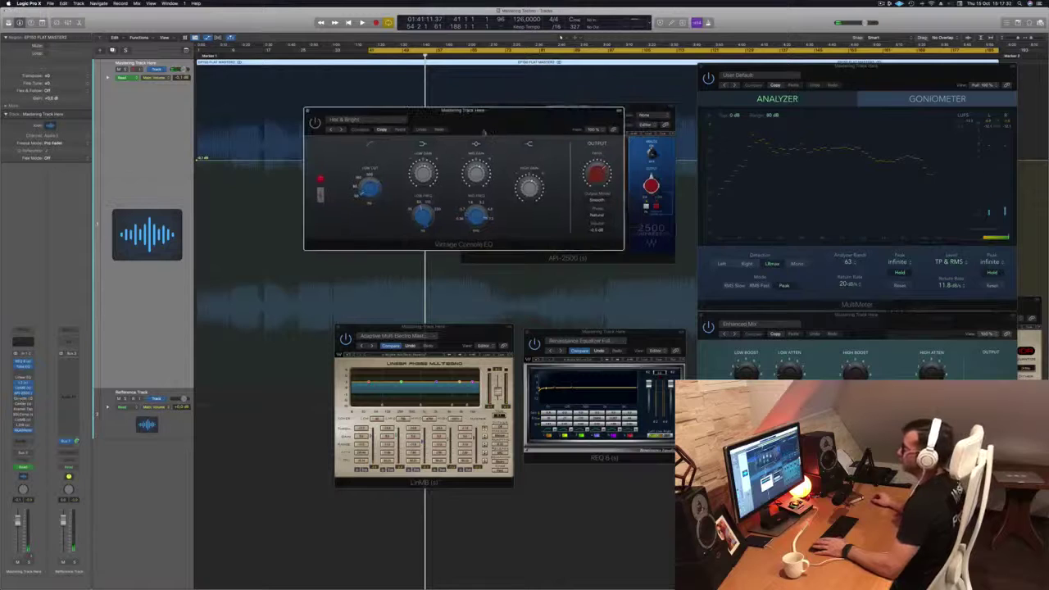
key(space)
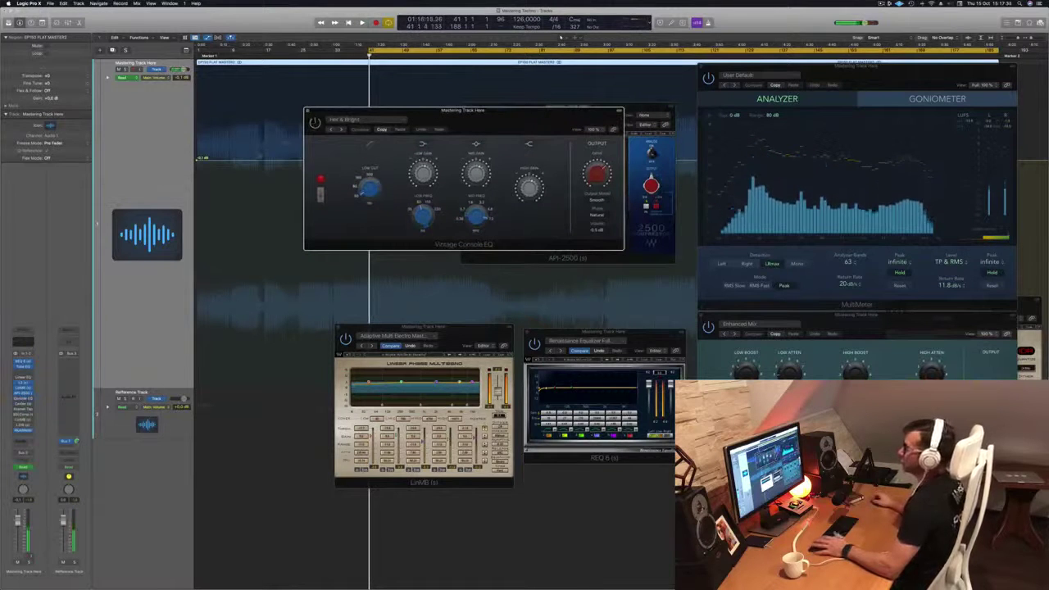
drag(463, 109, 483, 161)
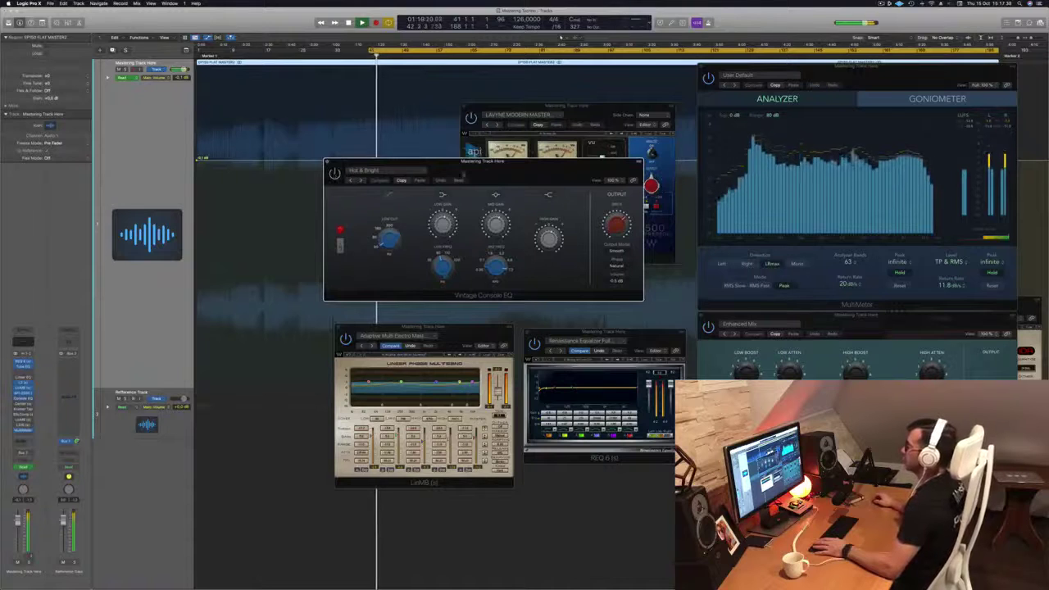
drag(531, 171, 528, 178)
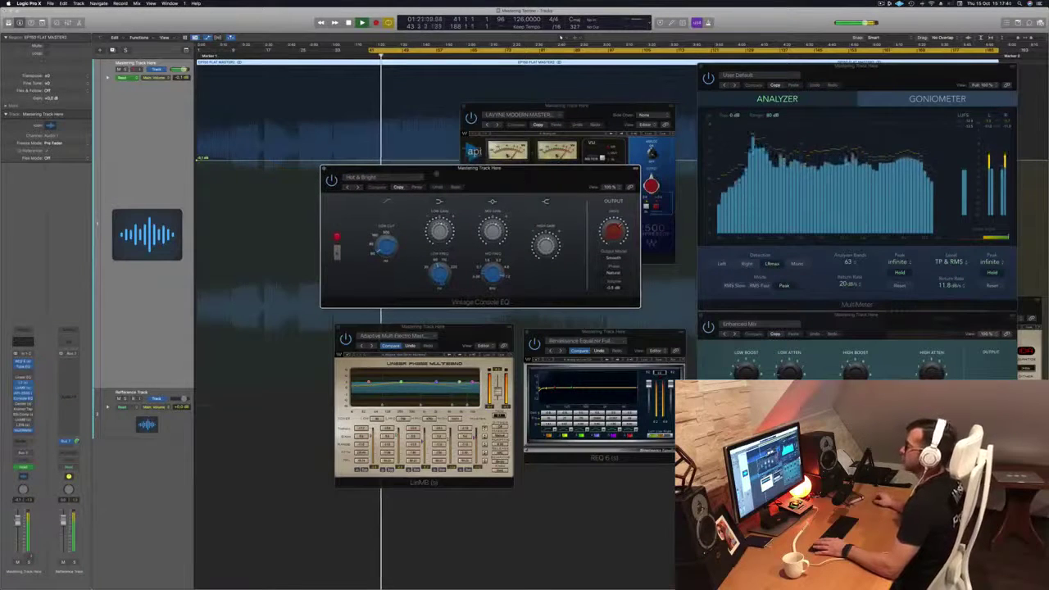
click(325, 170)
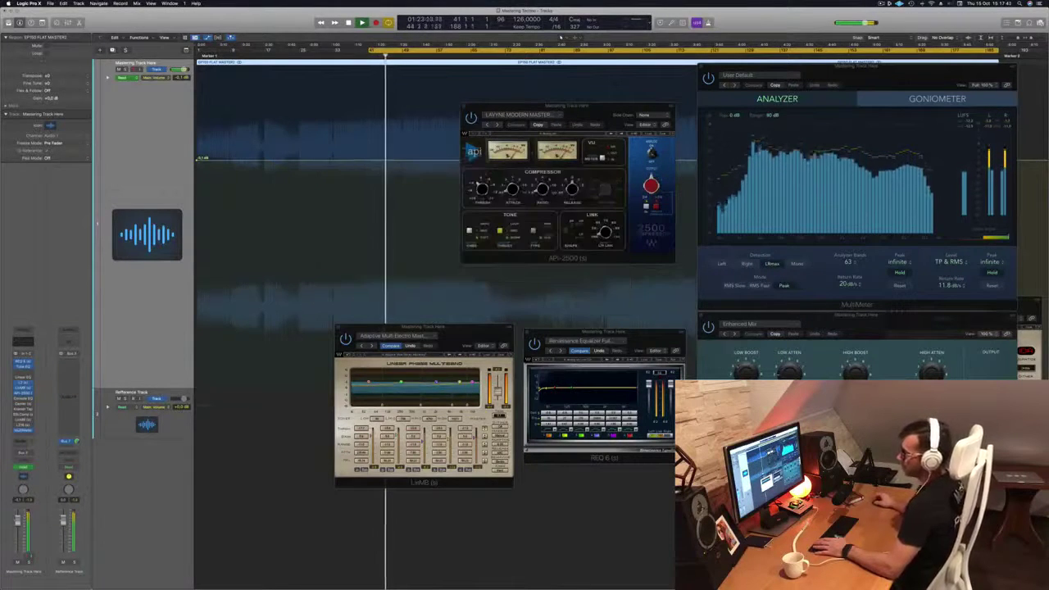
Open the Center plug-in, switch it on and audition it during playback, with its window placed near the MultiMeter.
click(23, 405)
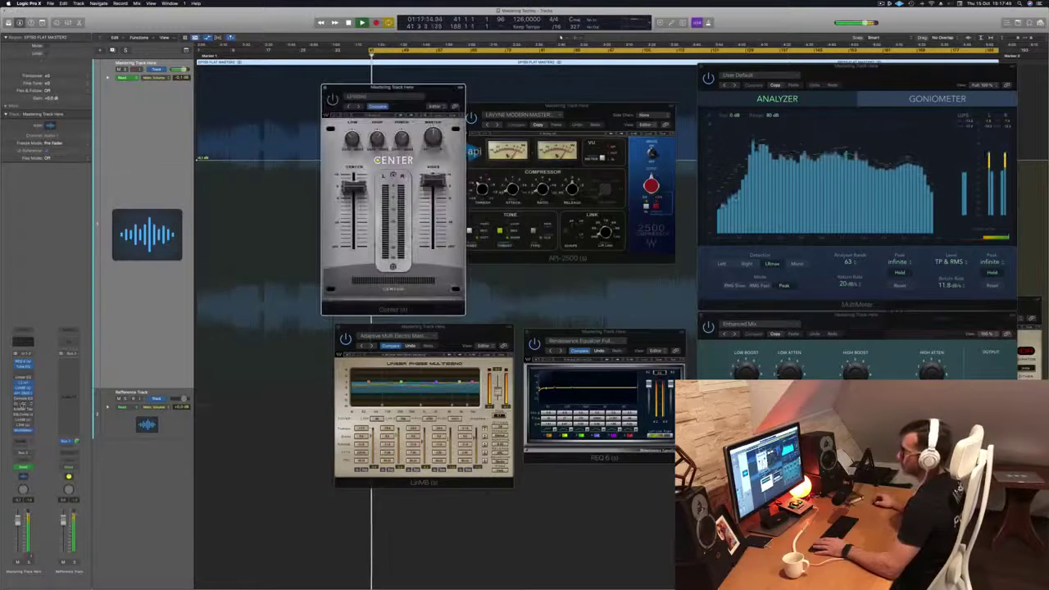
drag(361, 87, 462, 108)
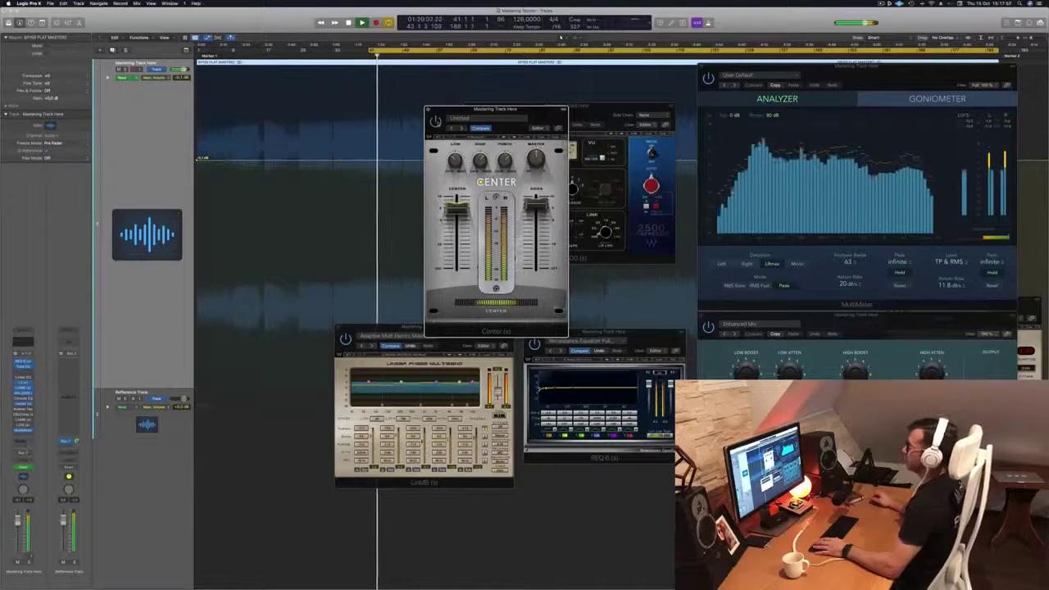
drag(535, 113, 533, 116)
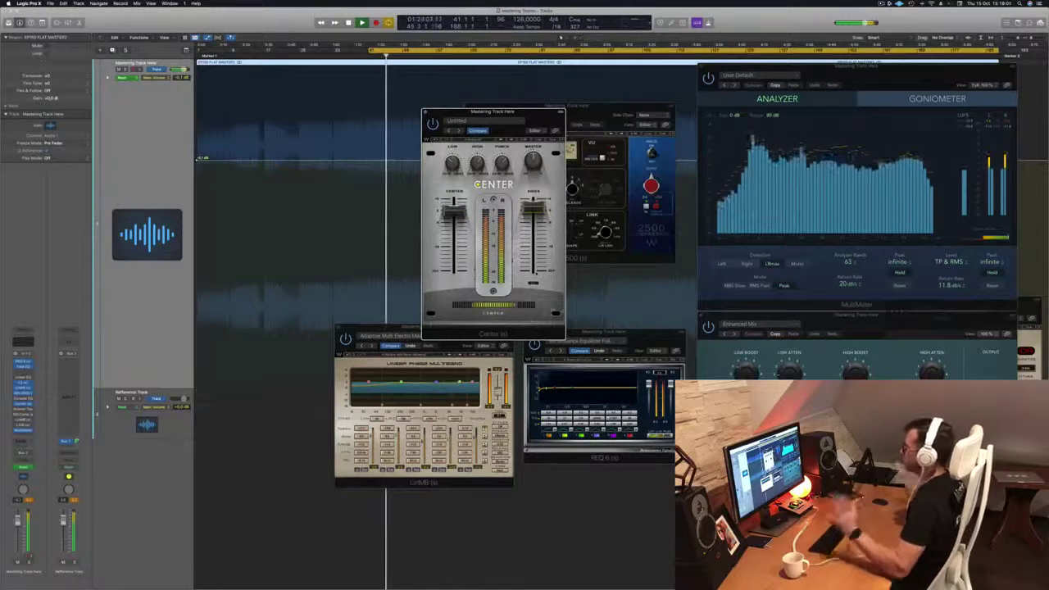
drag(532, 115, 620, 83)
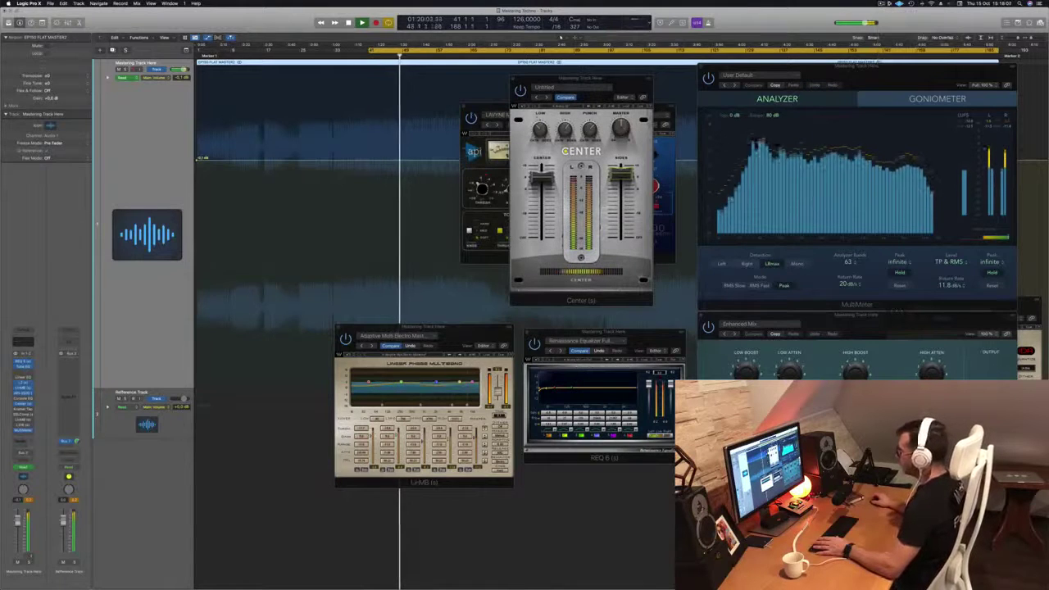
drag(580, 79, 519, 98)
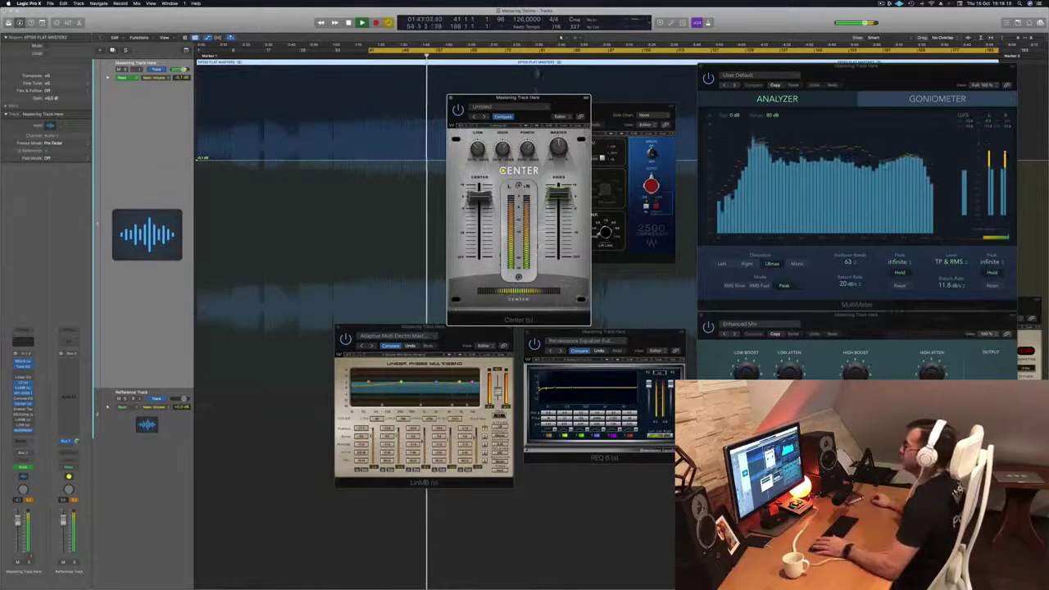
Close the Center and API-2500 windows to clear the workspace.
click(449, 97)
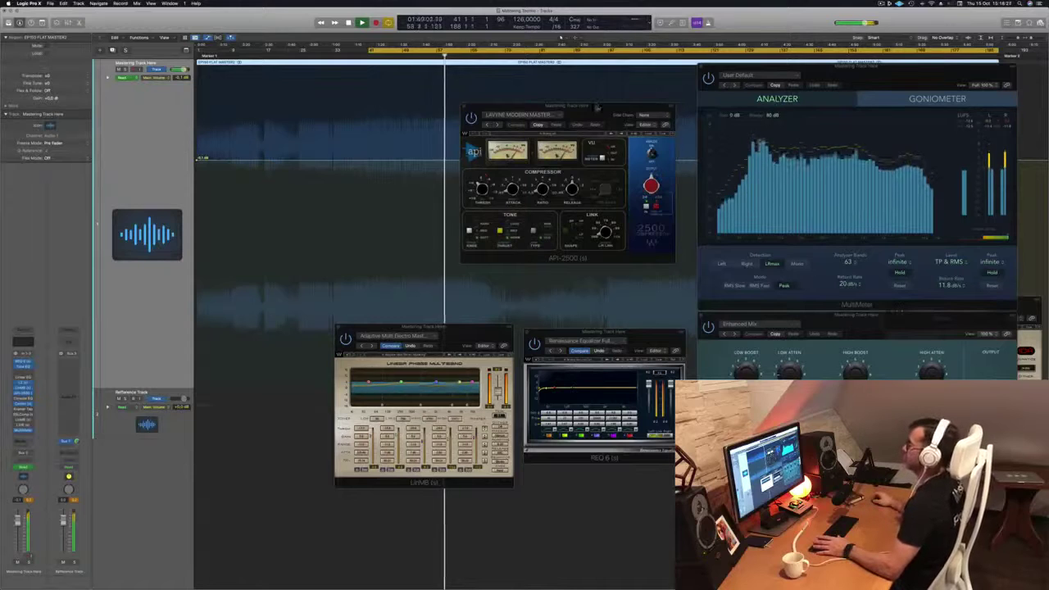
drag(598, 106, 563, 113)
click(429, 113)
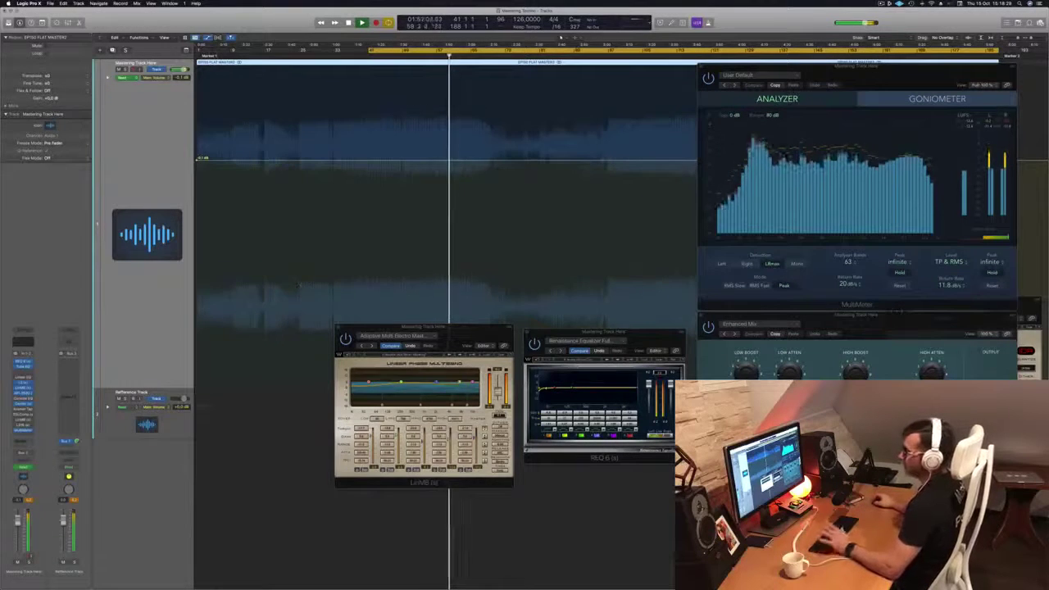
Look over the Kramer Tape plug-in, close its window, and restart playback from the cycle start at bar 41.
click(23, 407)
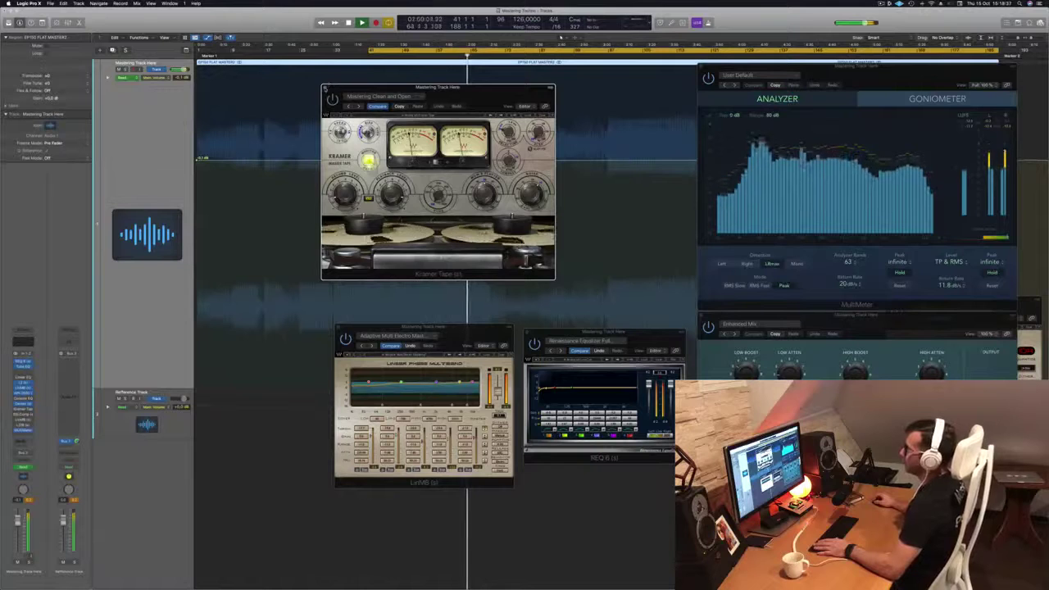
key(super+w)
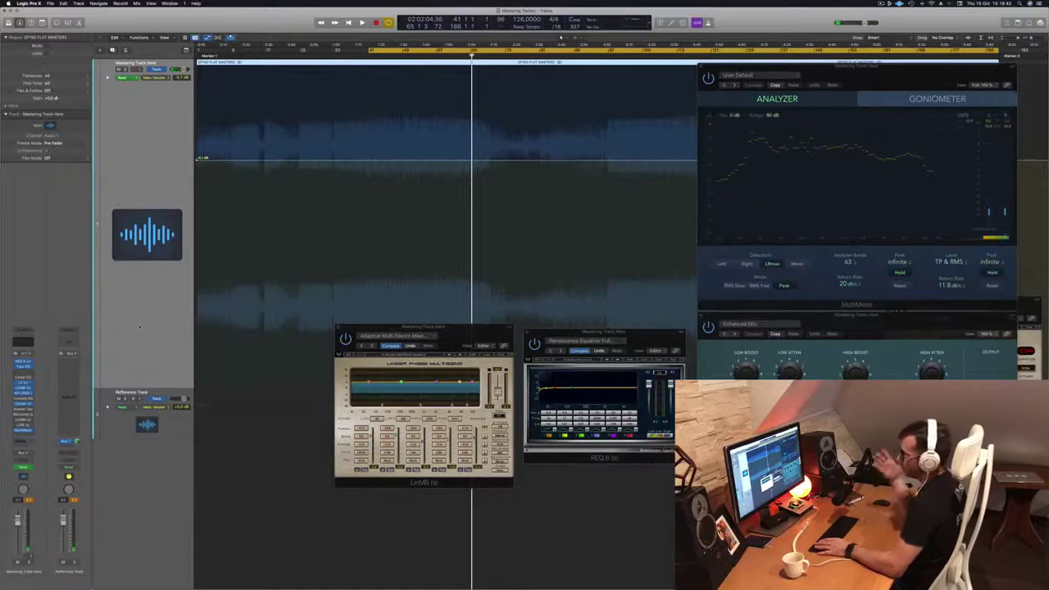
key(space)
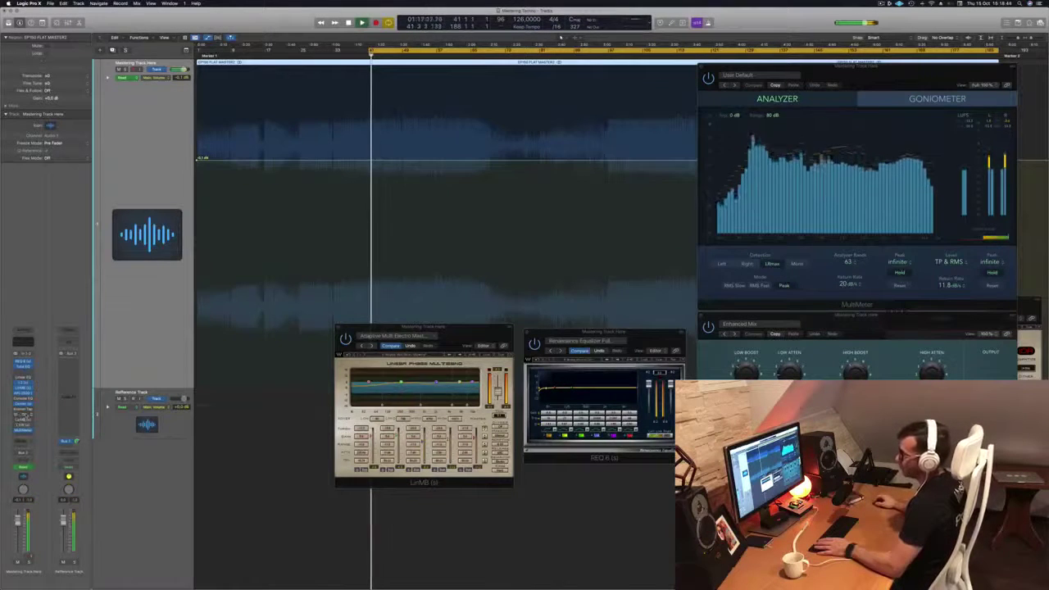
Open the SSLComp with its Mastering preset, audition it during playback, and place its window above the LinMB and REQ 6 windows.
click(25, 416)
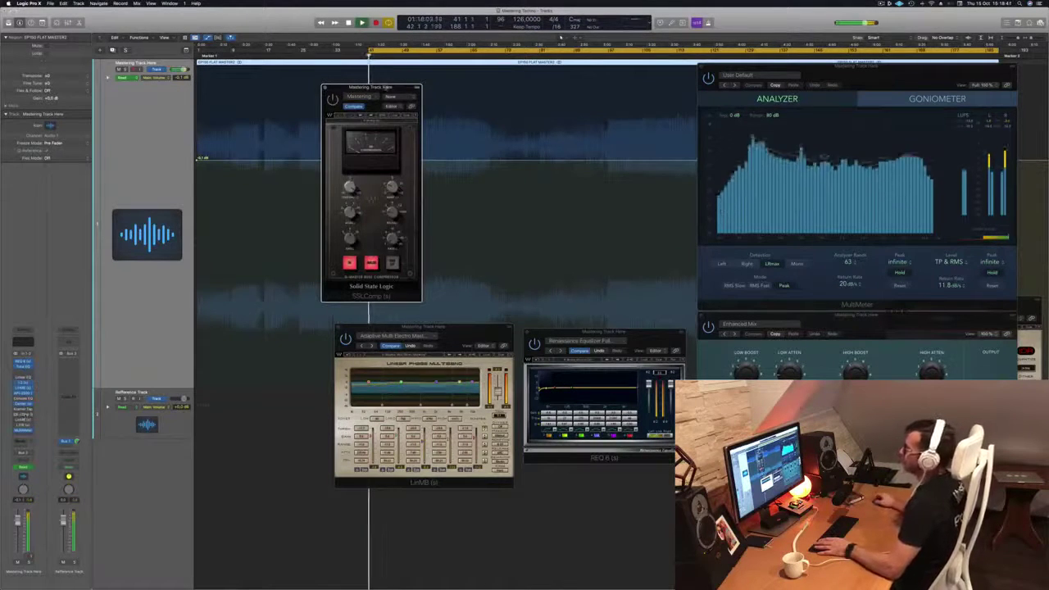
drag(385, 87, 408, 87)
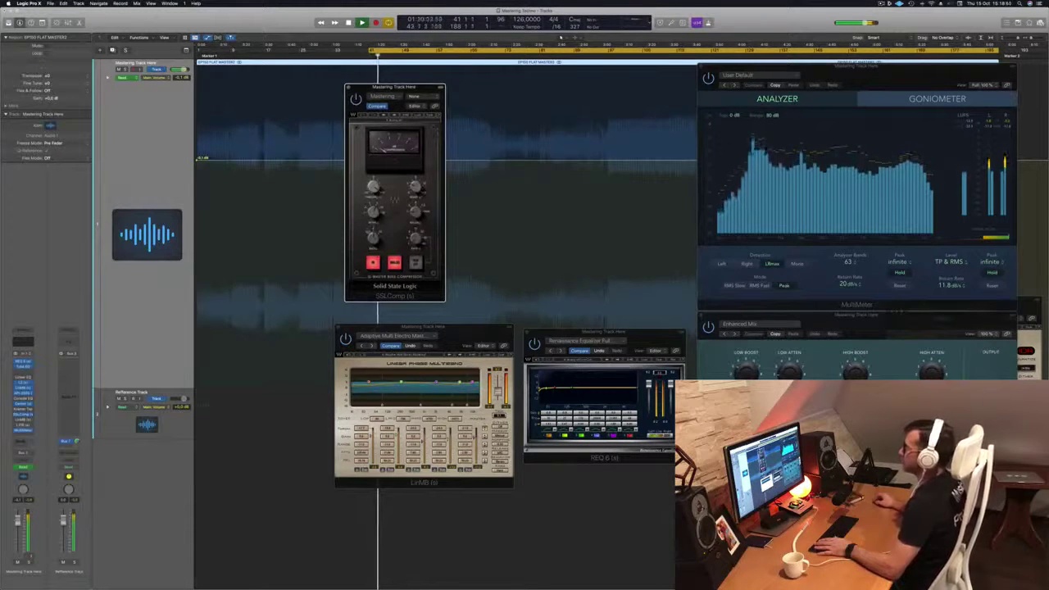
drag(369, 87, 472, 107)
key(space)
key(space)
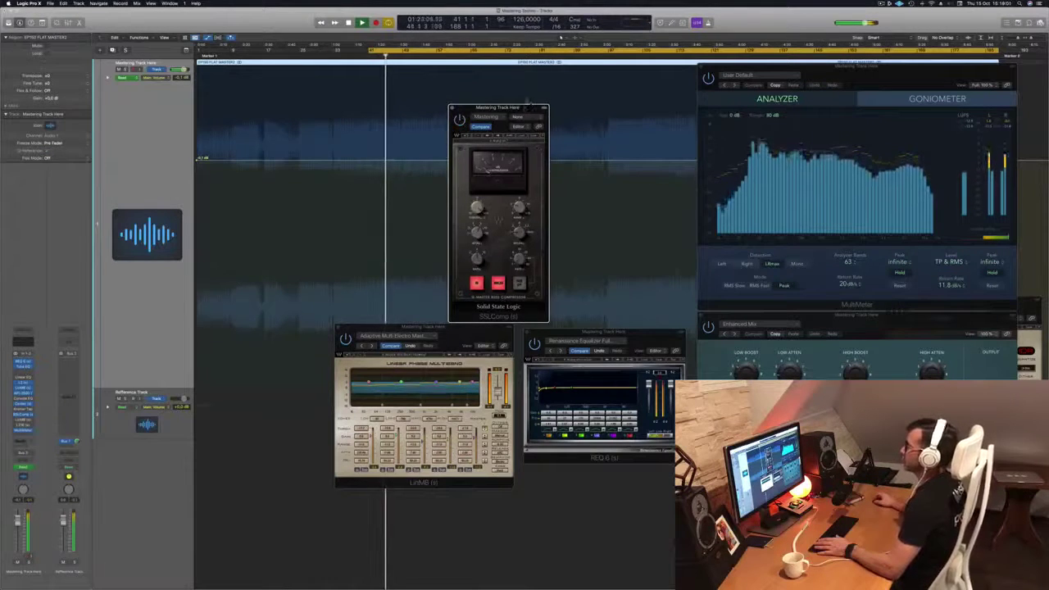
drag(526, 106, 537, 67)
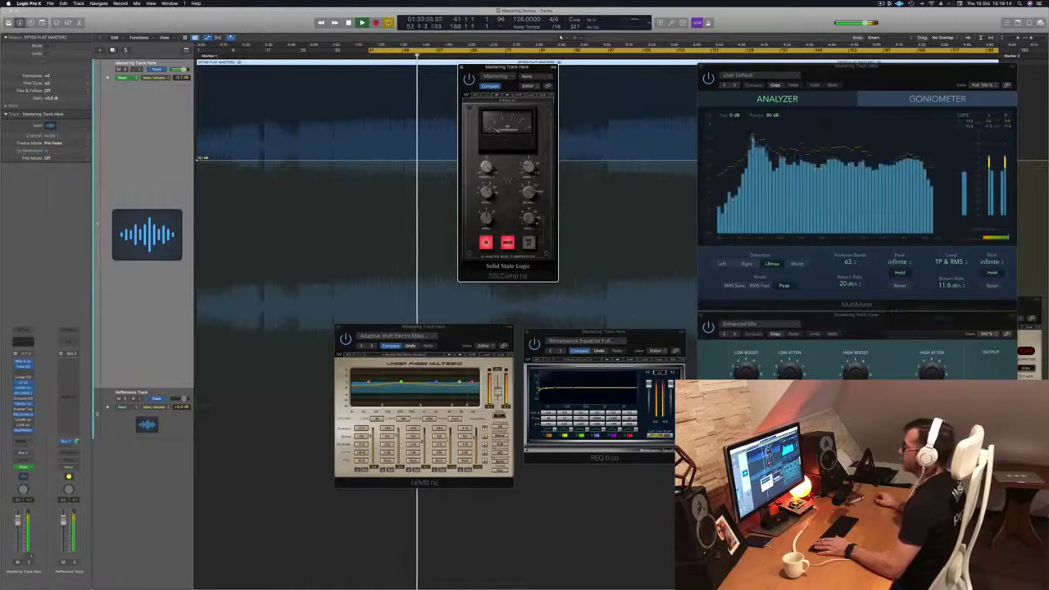
drag(521, 70, 529, 108)
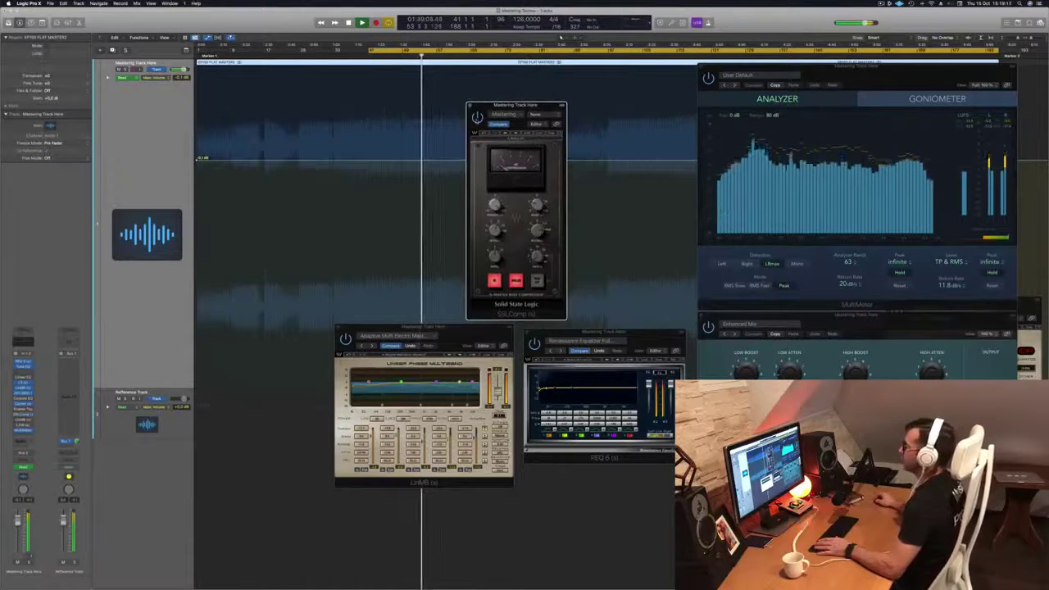
drag(544, 105, 560, 72)
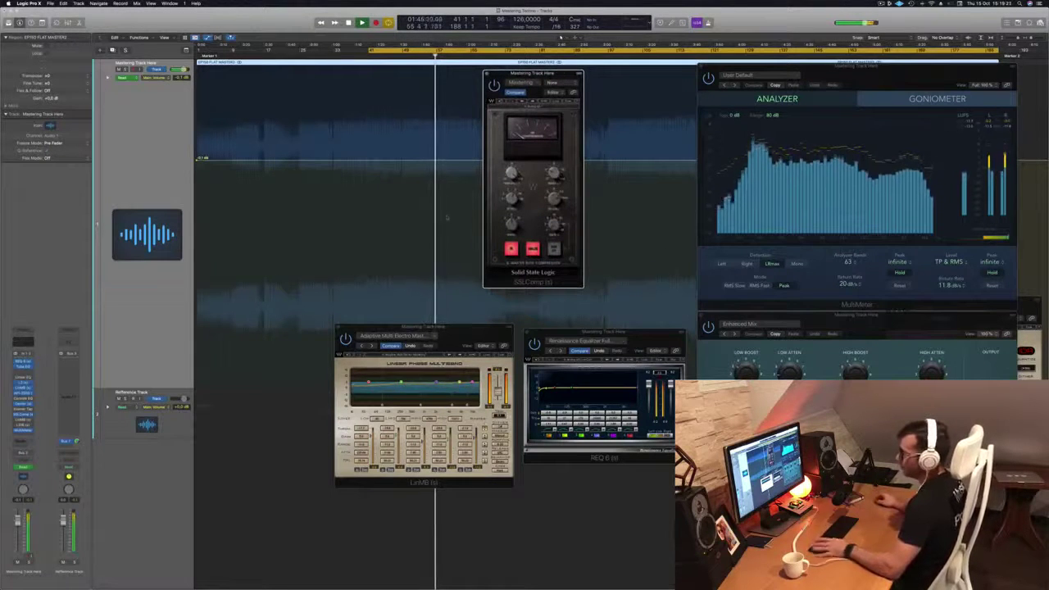
Open the second LinMB with its Multi Opto Mastering preset, audition it, and arrange both LinMB windows around the SSLComp.
click(24, 421)
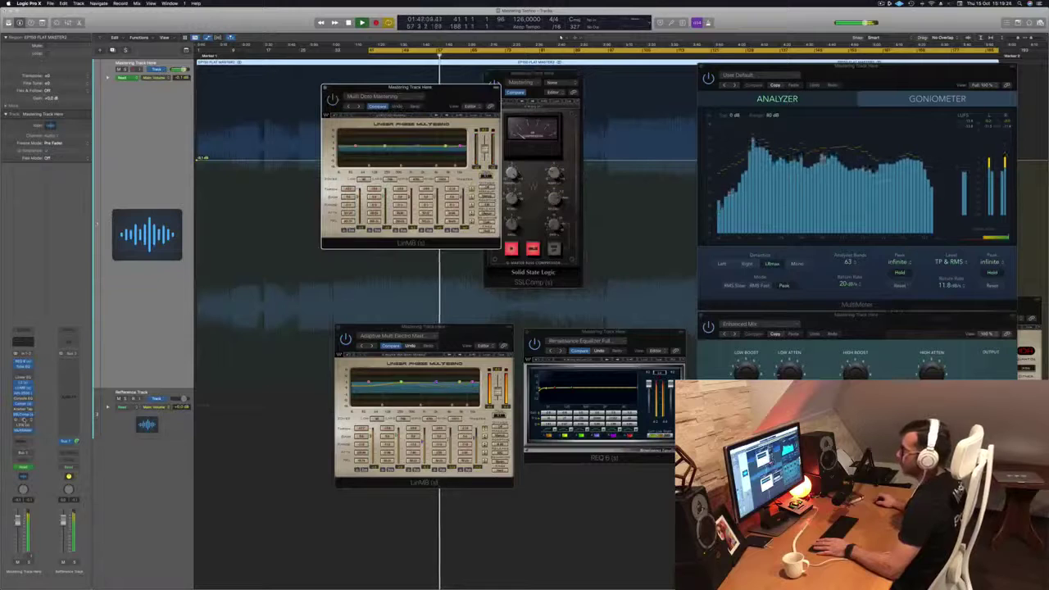
drag(436, 88, 488, 153)
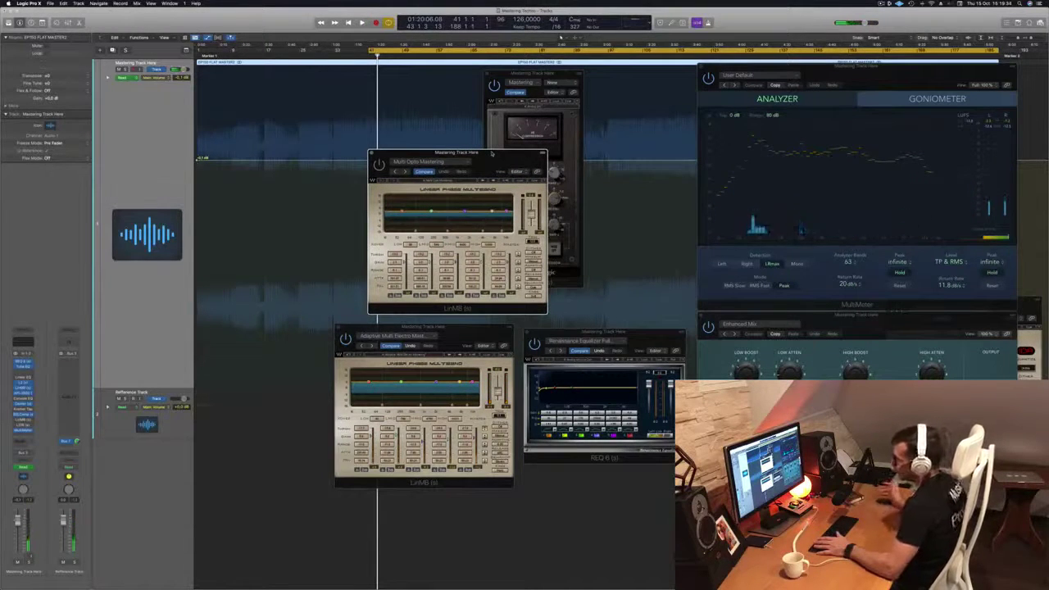
mouse_move(491, 153)
mouse_down()
mouse_move(482, 155)
mouse_move(500, 157)
mouse_up()
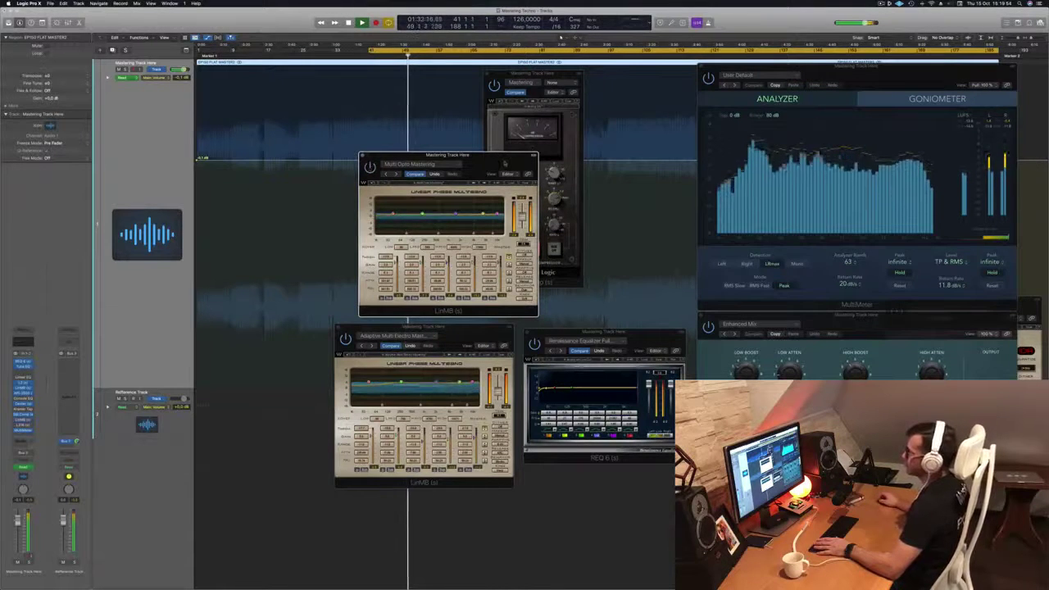
drag(573, 164, 654, 152)
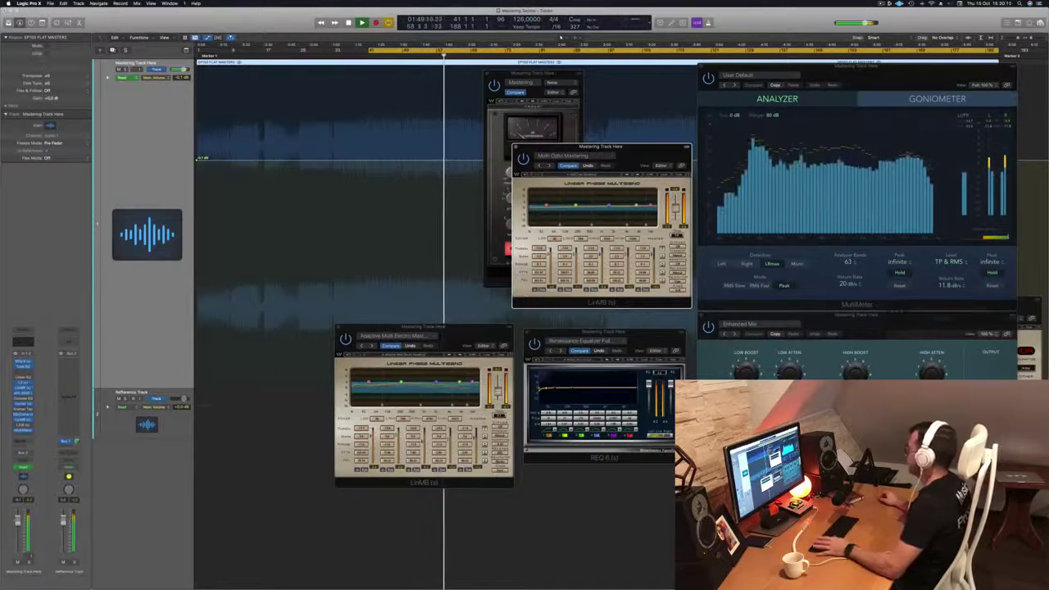
drag(600, 146, 679, 107)
drag(422, 330, 564, 282)
click(541, 270)
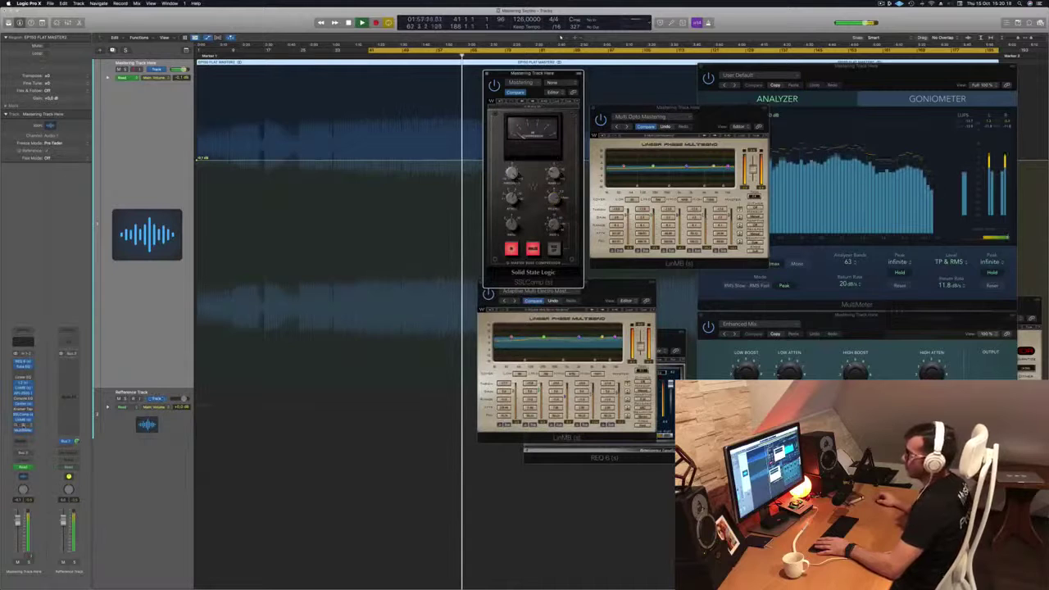
Open the L316 limiter with its Basic 1 preset, move the MultiMeter clear, and raise the limiter's threshold fader.
click(23, 424)
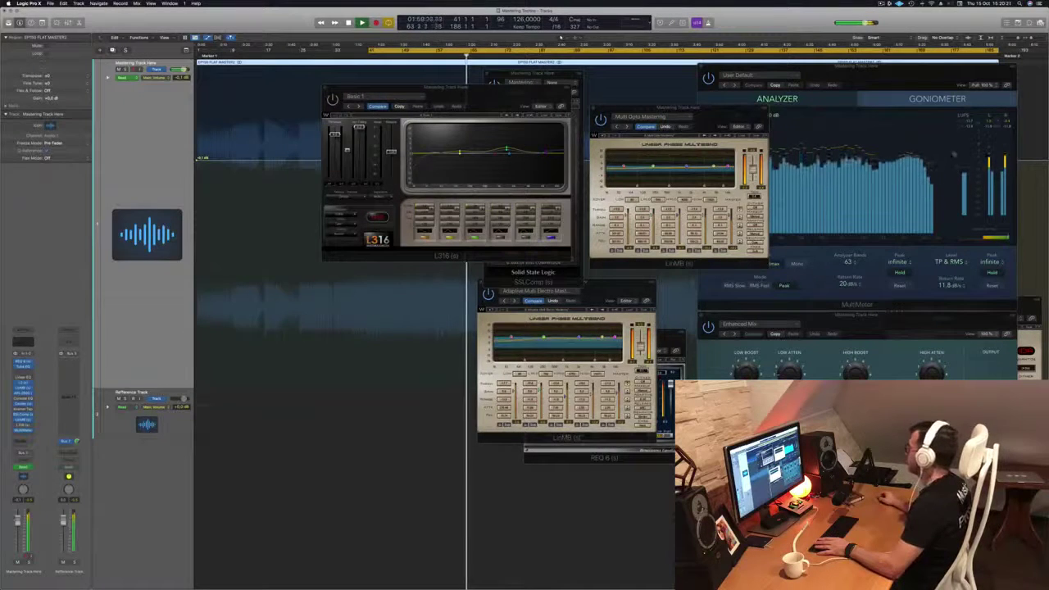
click(936, 68)
drag(937, 69, 930, 56)
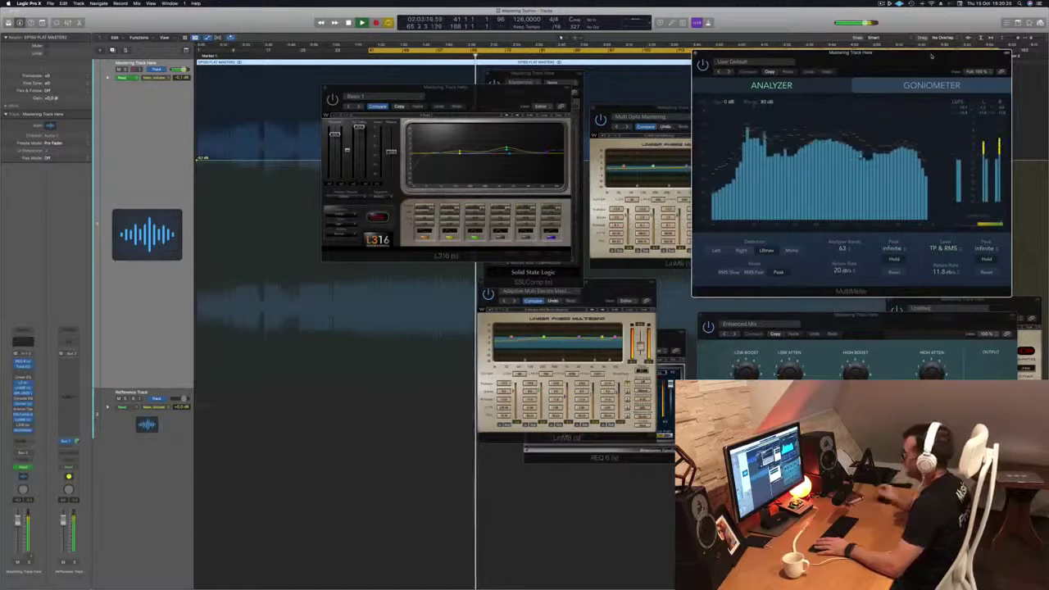
drag(335, 136, 335, 128)
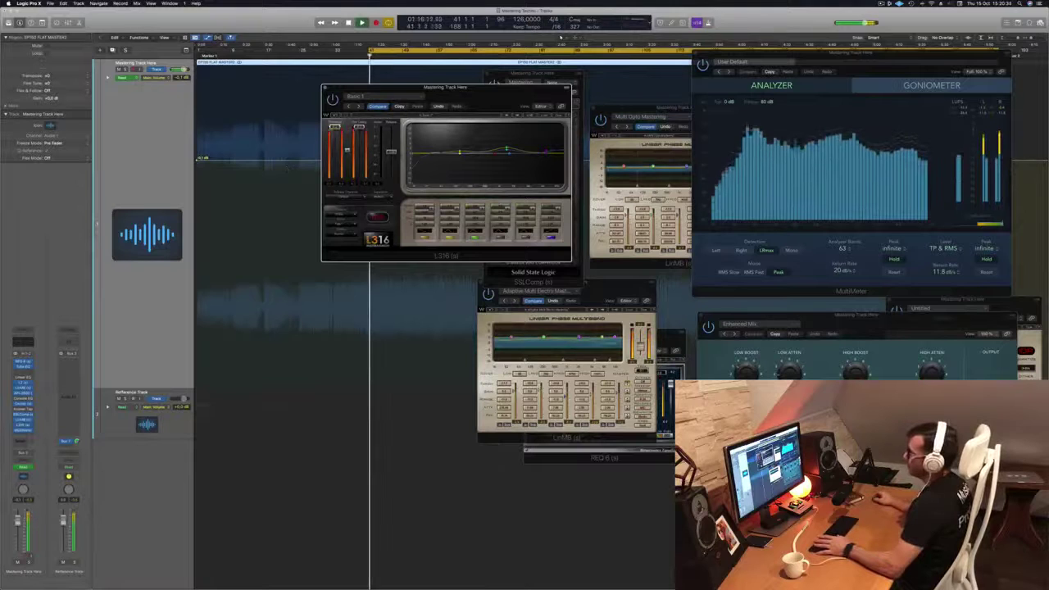
Audition the L316 limiter against the MultiMeter while repositioning its window, and close it.
drag(487, 105, 484, 144)
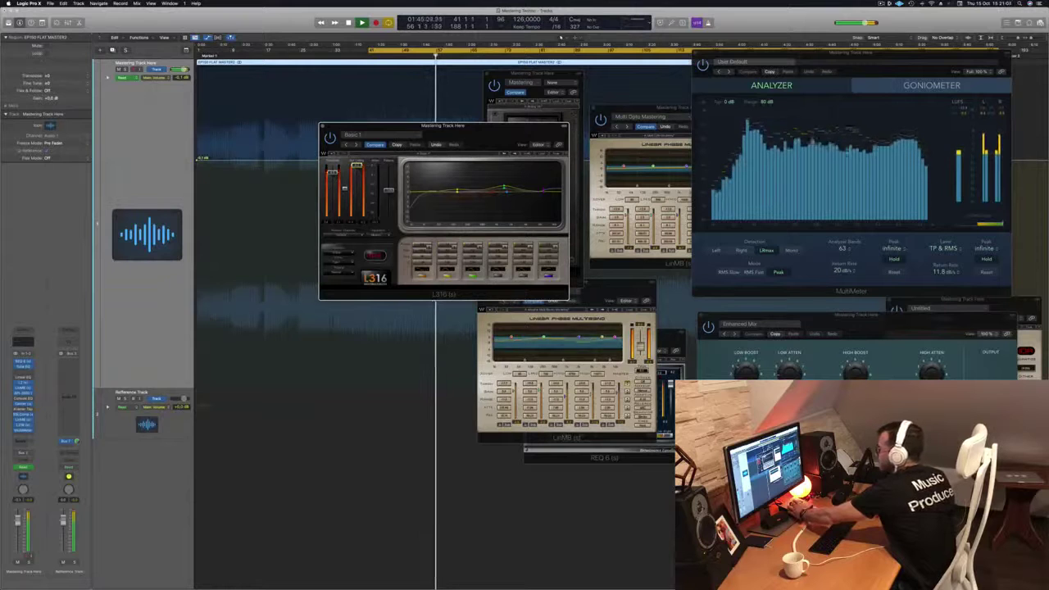
mouse_move(479, 144)
mouse_down()
mouse_move(447, 145)
mouse_move(476, 150)
mouse_up()
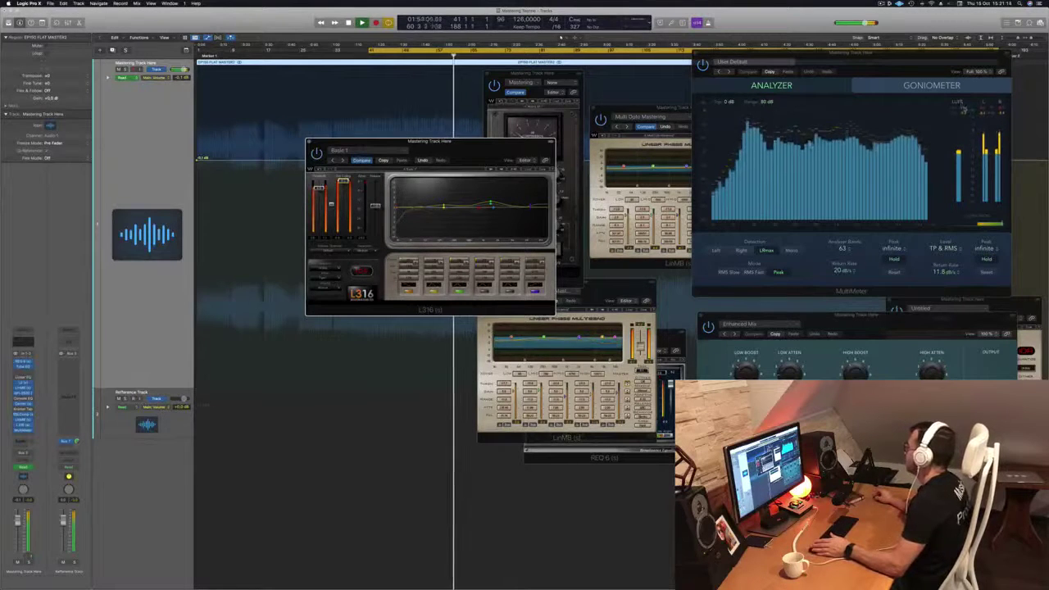
drag(329, 141, 365, 151)
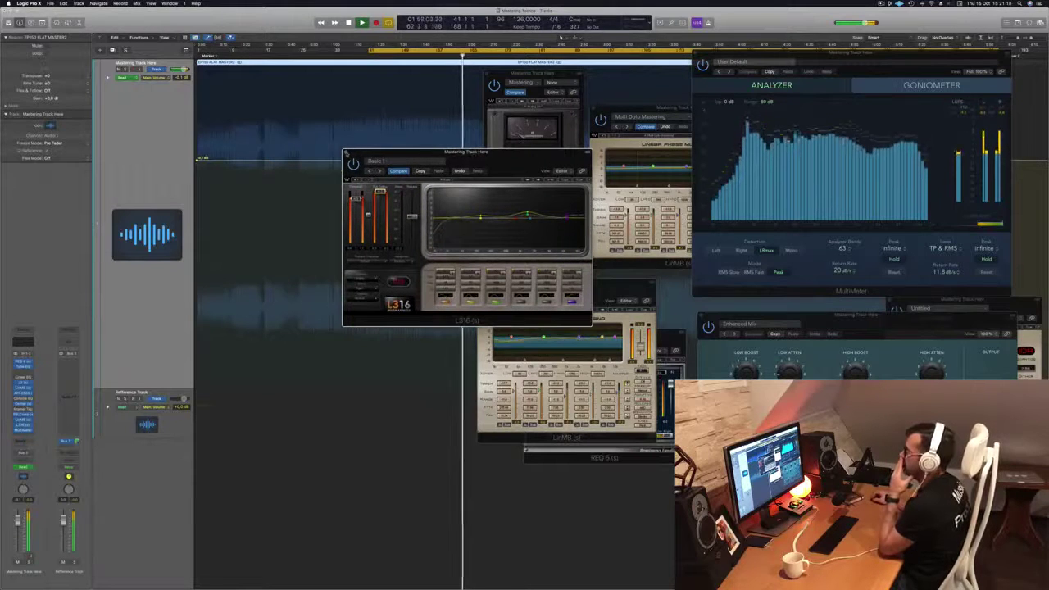
key(super+w)
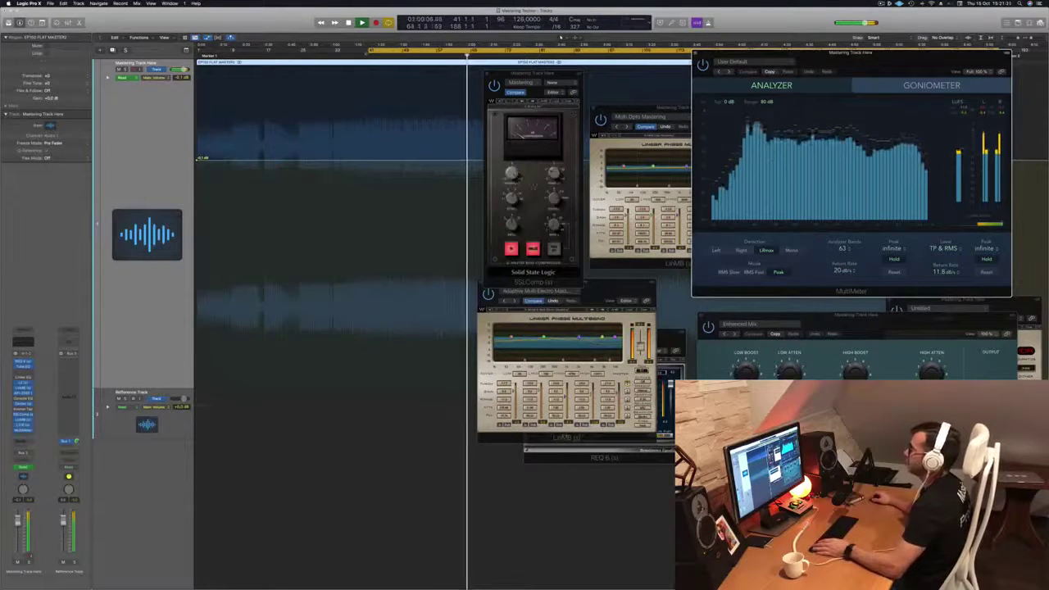
Extend the cycle range back to bar 1, hide the plug-in windows, and restart playback from the beginning.
drag(369, 51, 198, 51)
key(v)
key(space)
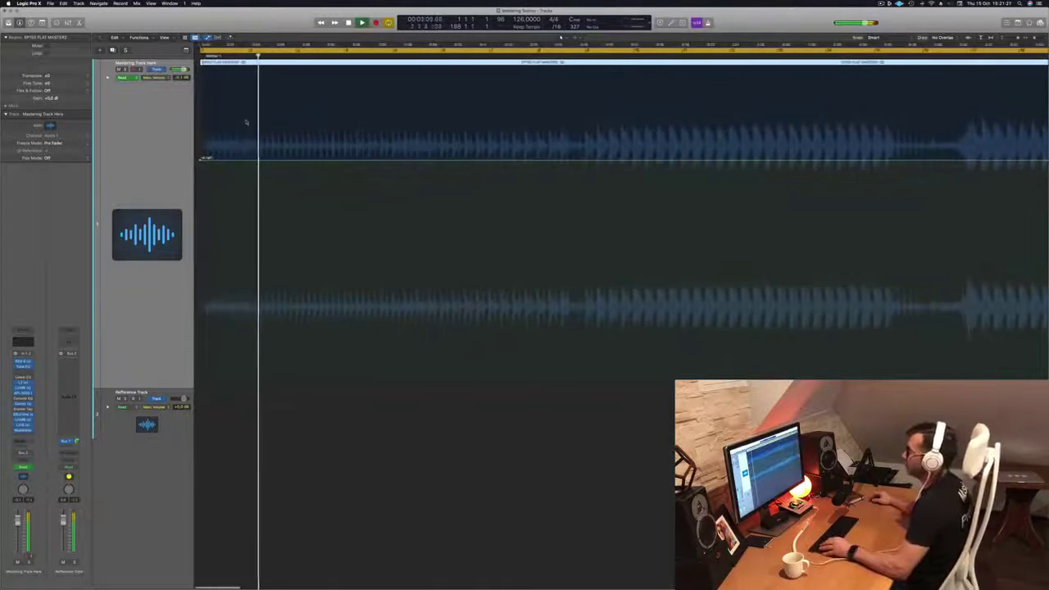
key(space)
key(space)
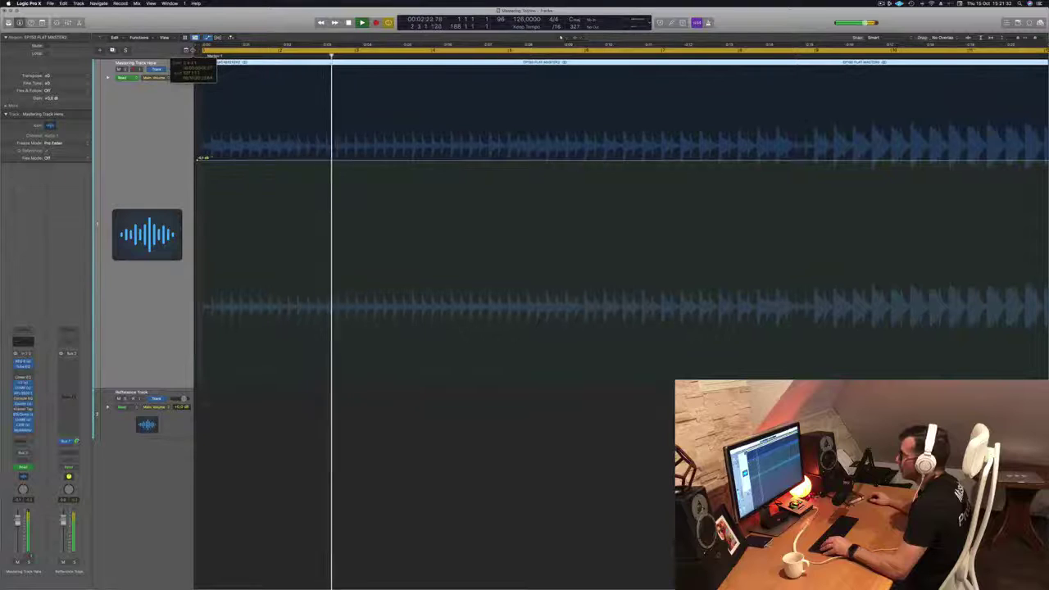
key(space)
key(space)
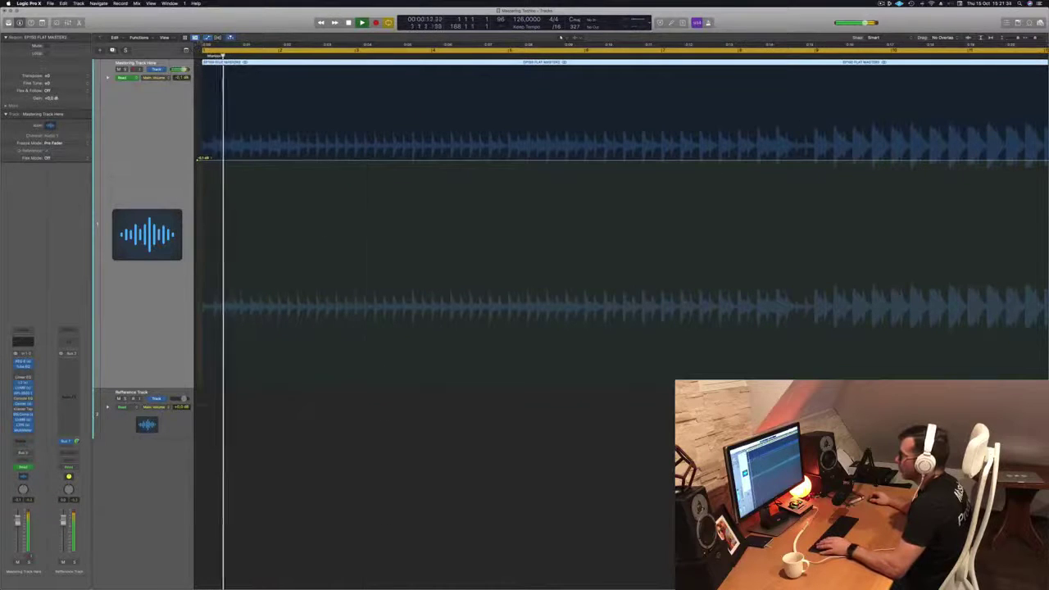
key(space)
key(space)
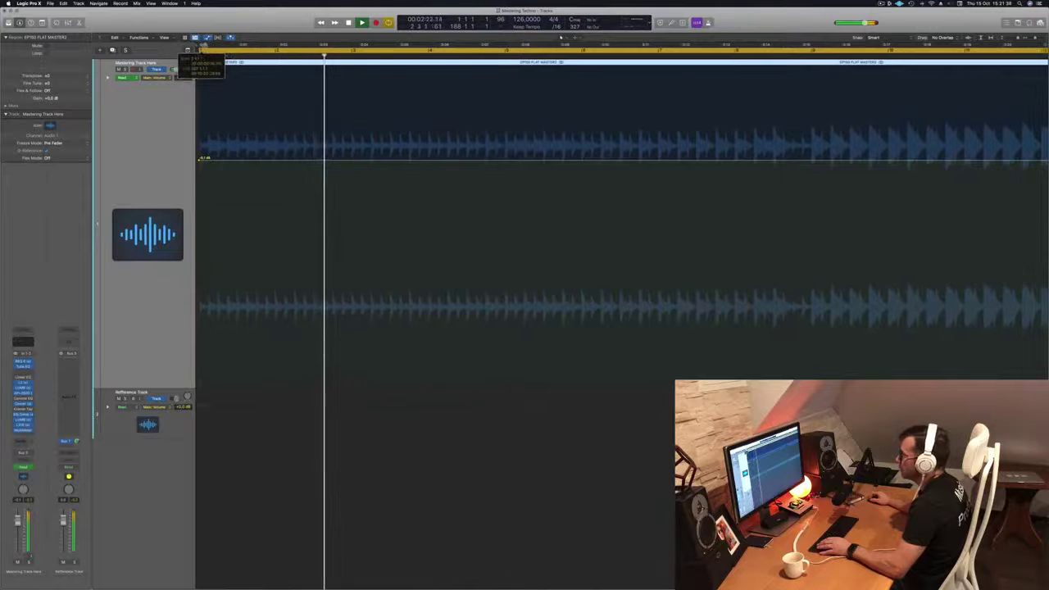
Play the whole track from its start with the plug-in windows shown again and the MultiMeter shifted slightly.
key(Return)
scroll(322, 172, down, 5)
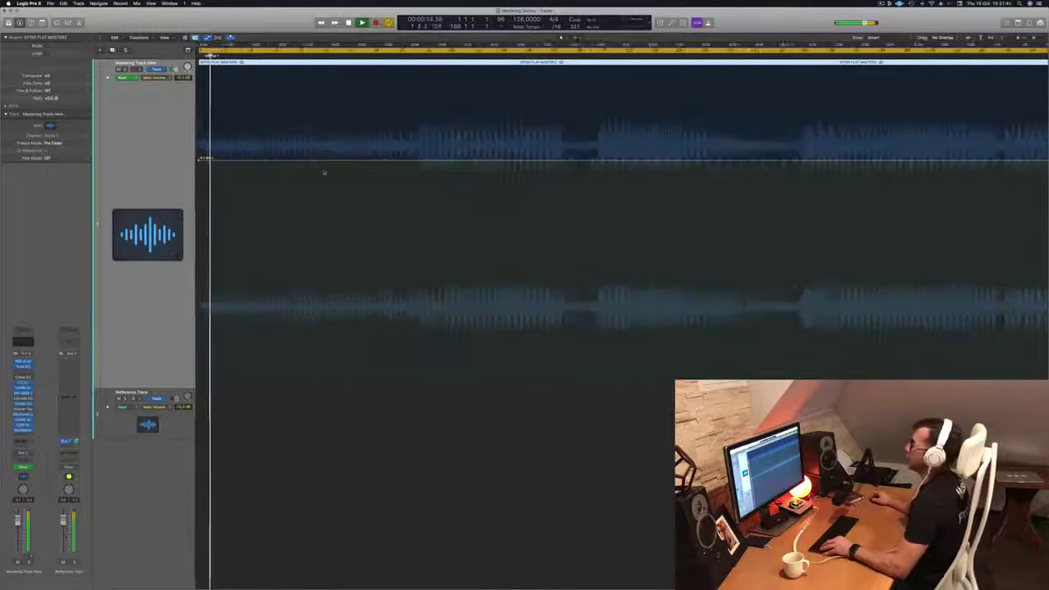
scroll(322, 172, up, 2)
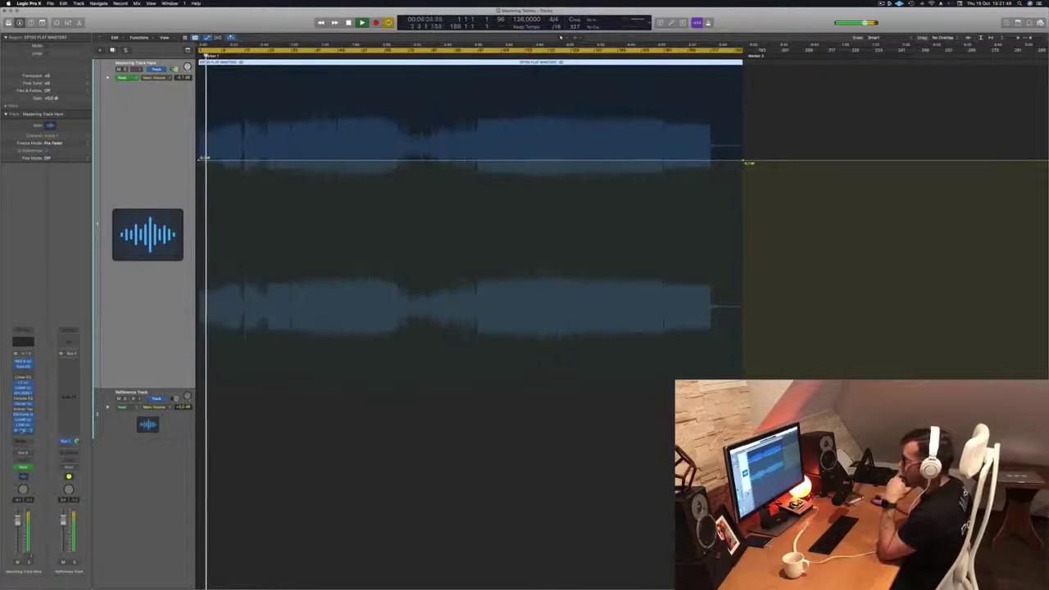
key(v)
drag(907, 56, 889, 57)
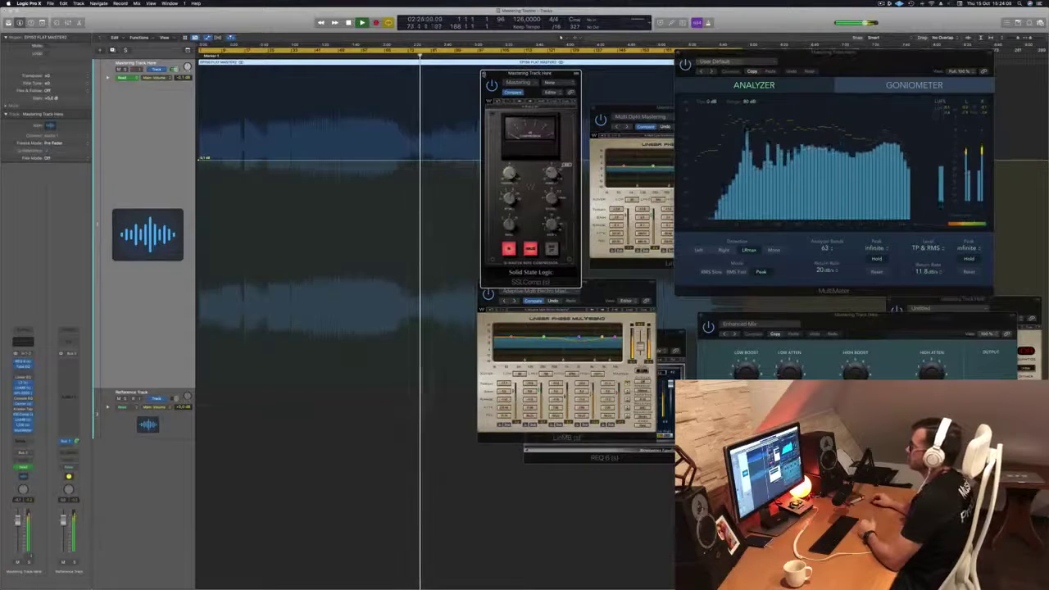
Close the SSLComp window, spread out the MultiMeter and Multi Opto Mastering LinMB windows, dismiss the overload alert, and restart playback.
click(483, 74)
drag(861, 55, 909, 54)
drag(707, 111, 811, 241)
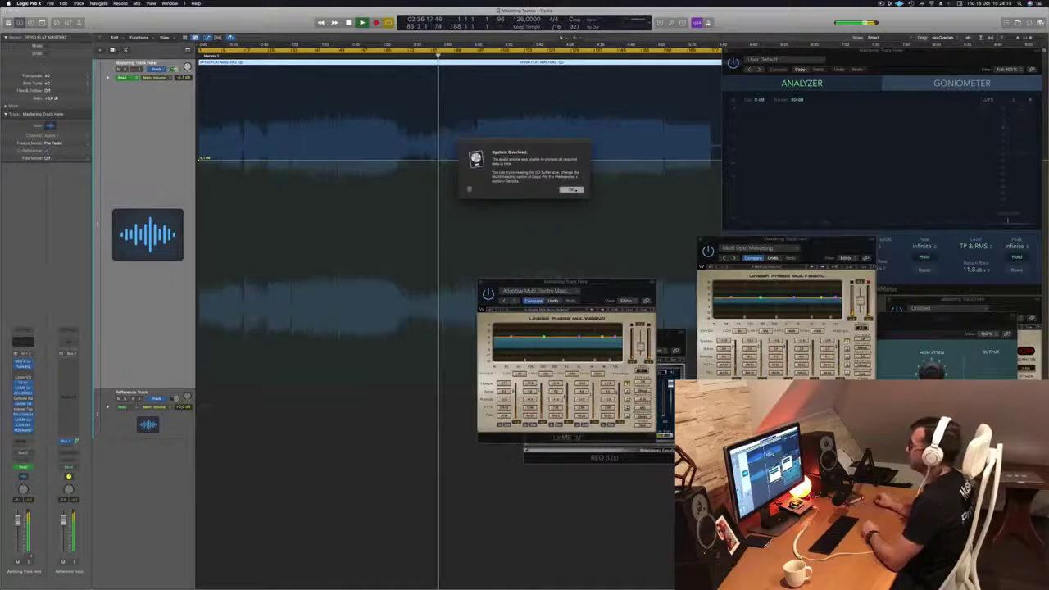
key(Return)
key(space)
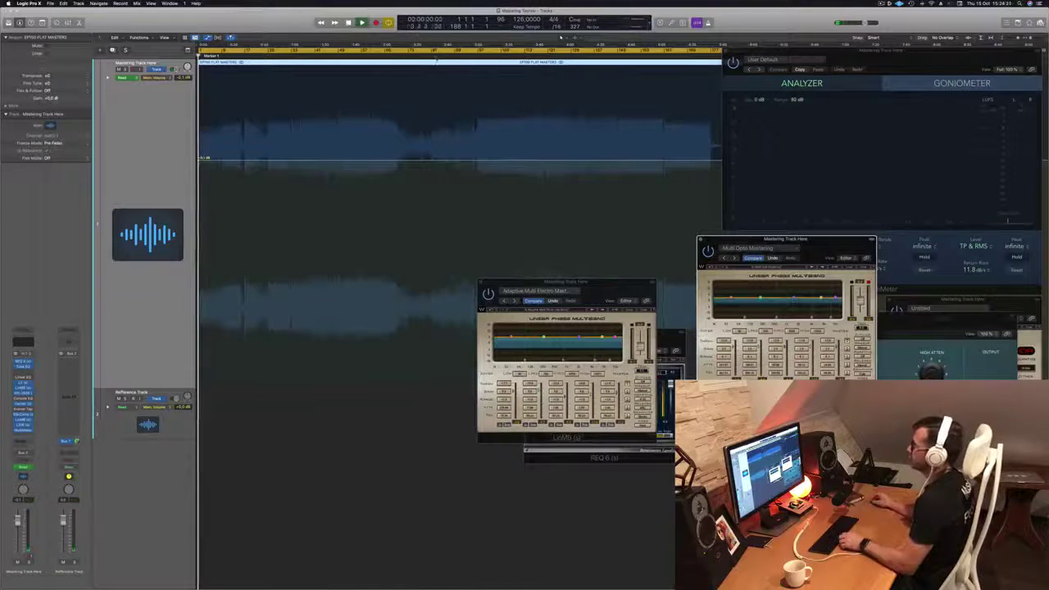